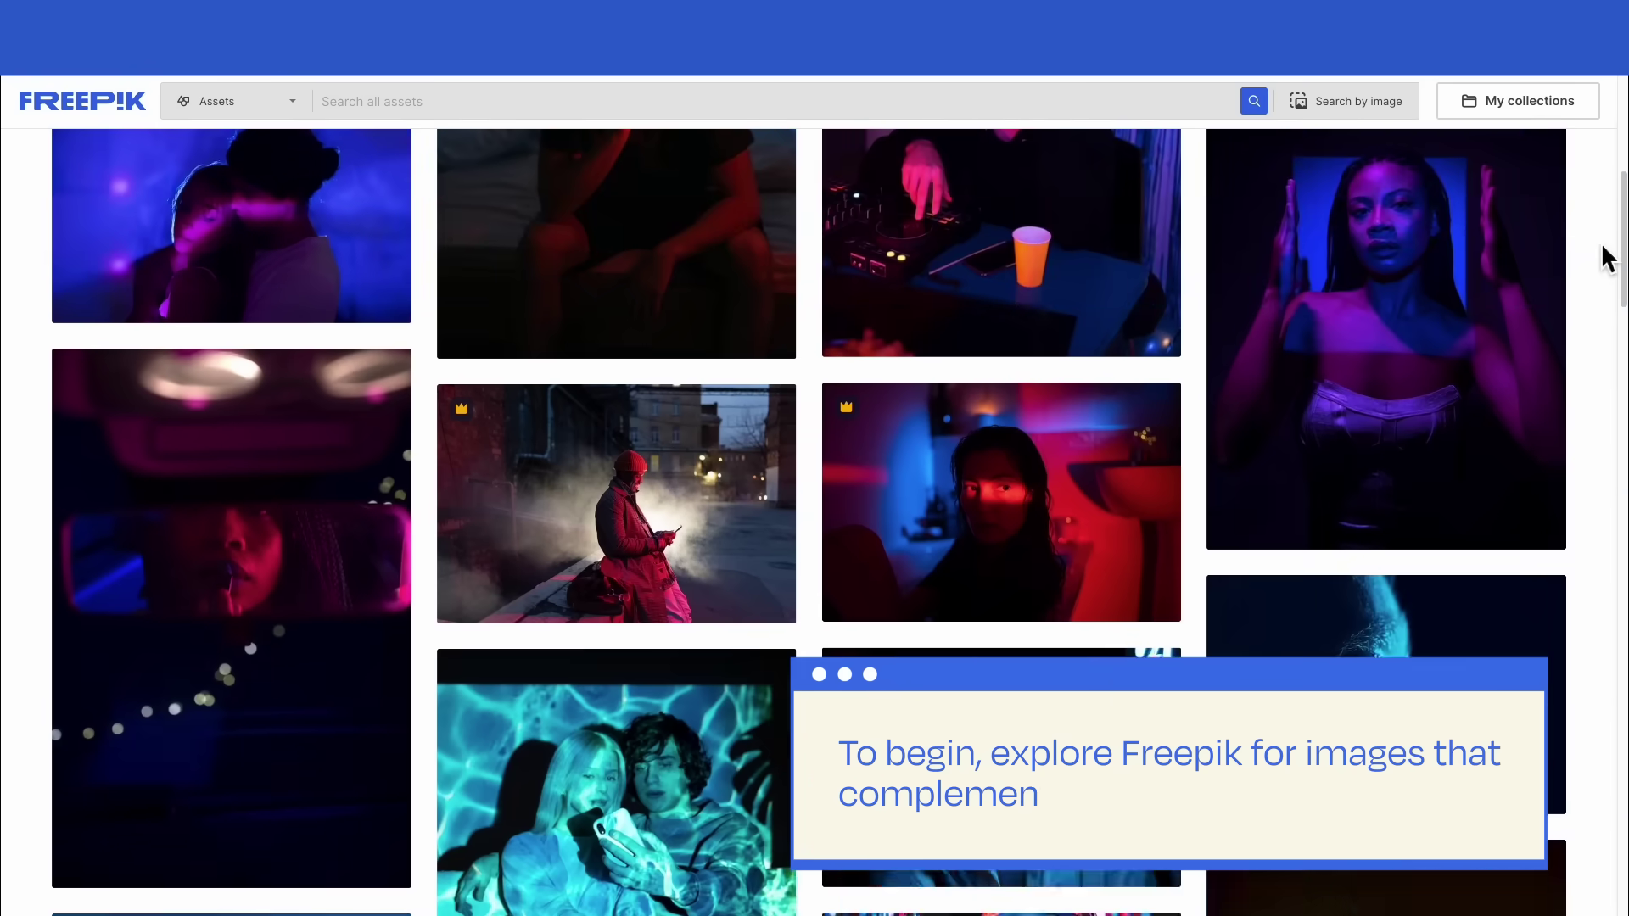
# Download the 'Pisces portrait of beautiful woman' photo from Freepik as a JPG
pyautogui.scroll(-5, 1608, 258)
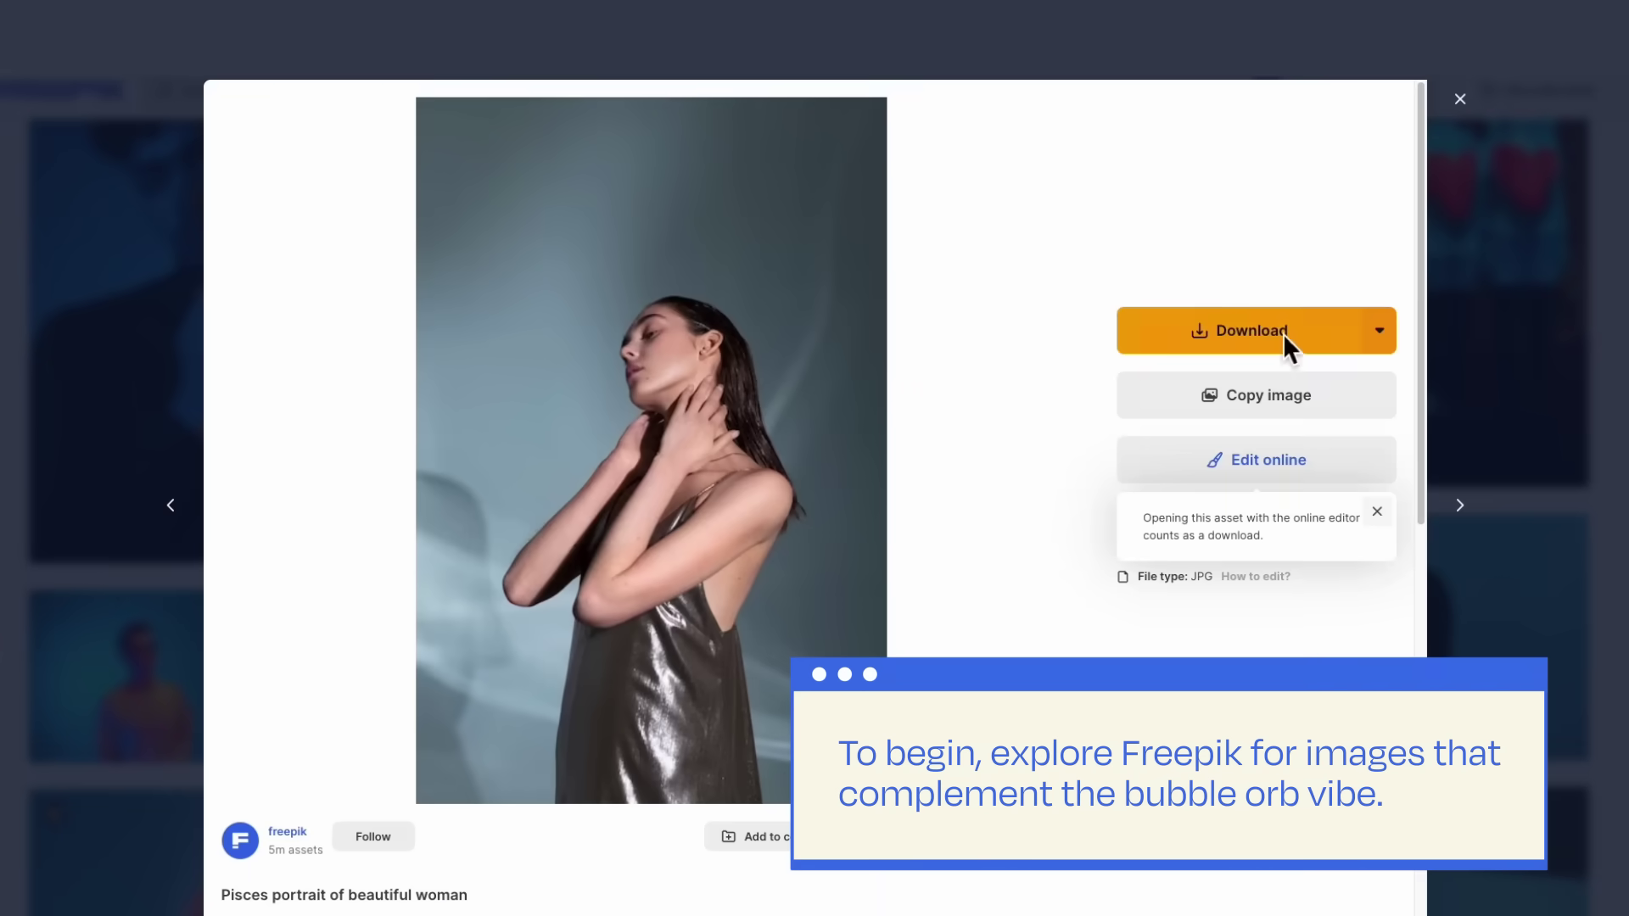
pyautogui.click(1282, 331)
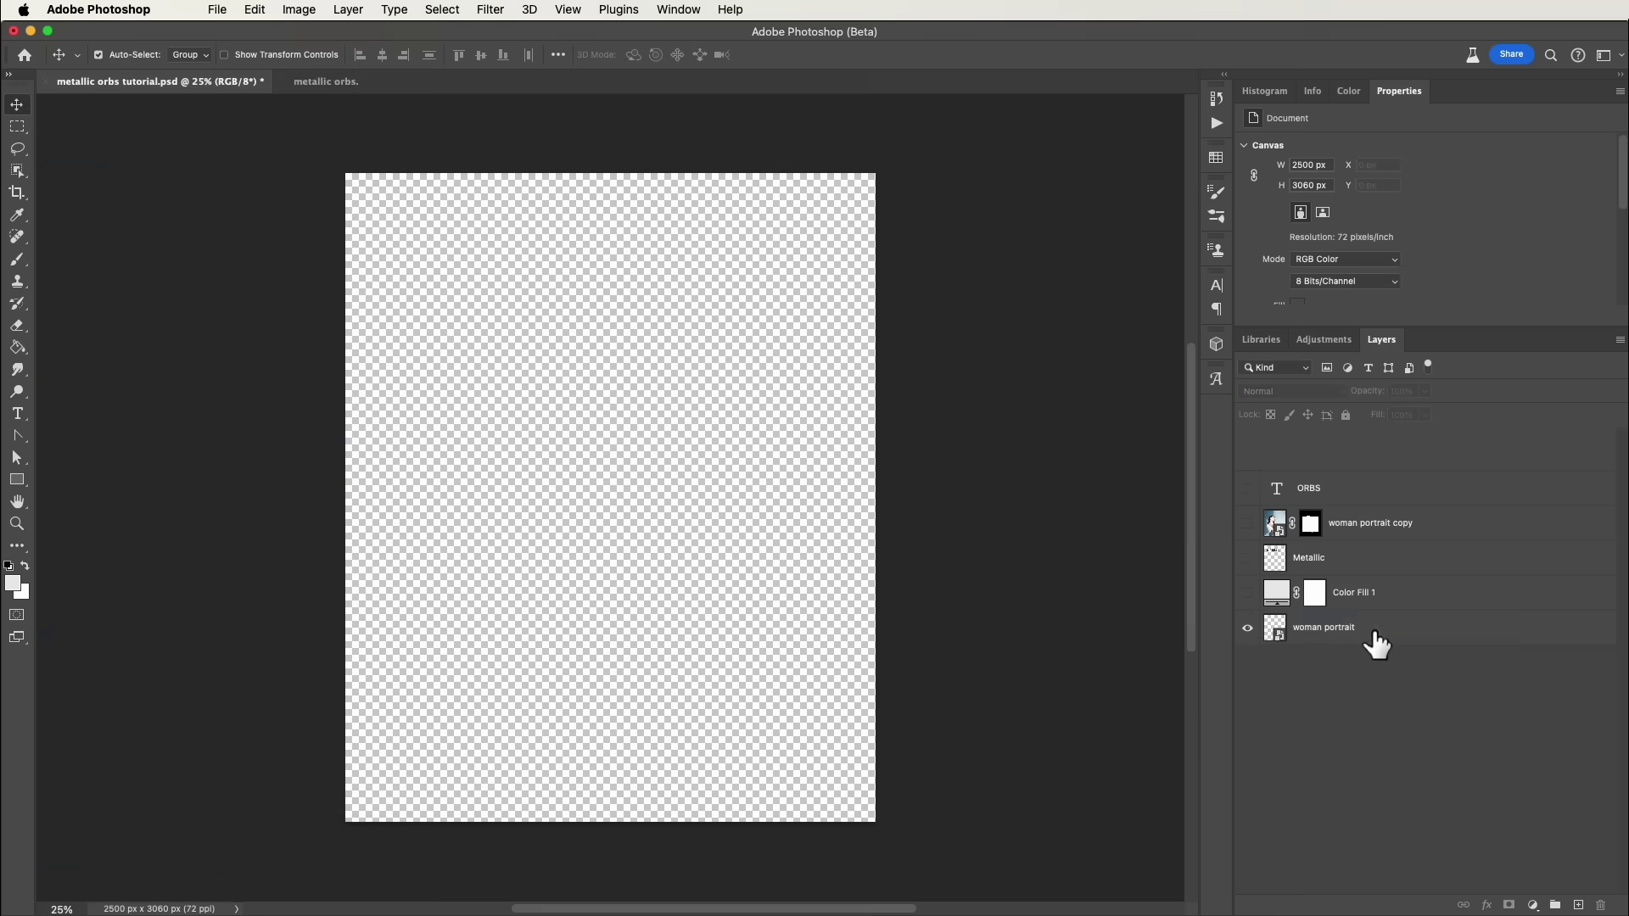
# Move the woman portrait onto the canvas and flip it horizontally with Free Transform
pyautogui.click(1374, 627)
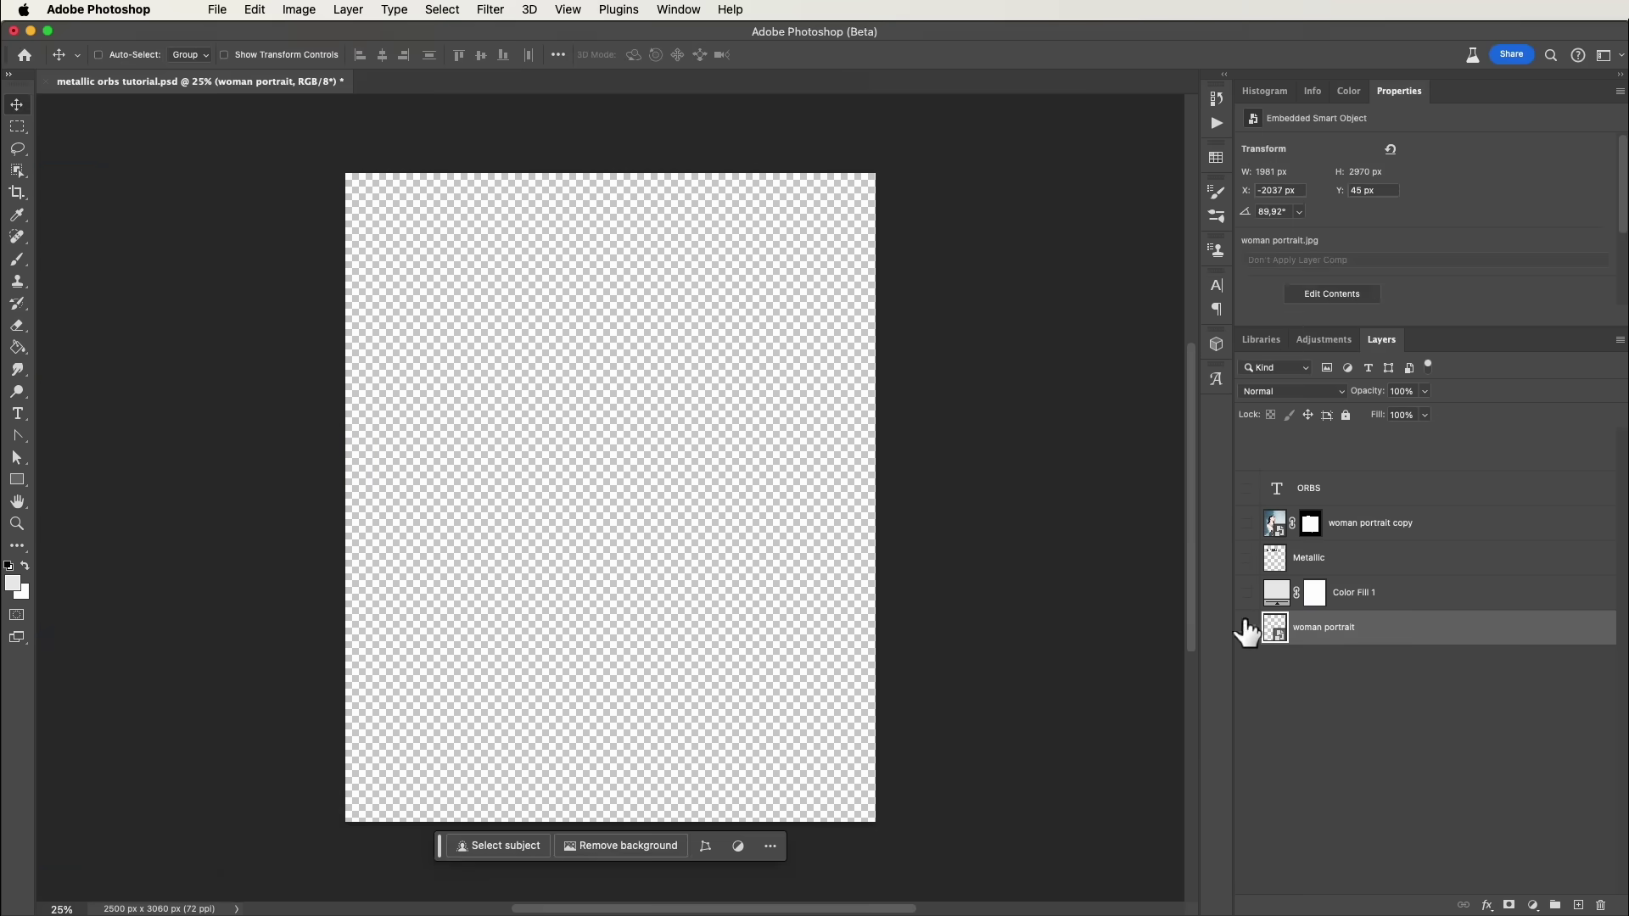
pyautogui.hotkey('ctrl', 't')
pyautogui.moveTo(253, 519); pyautogui.dragTo(836, 553)
pyautogui.rightClick(678, 480)
pyautogui.click(734, 849)
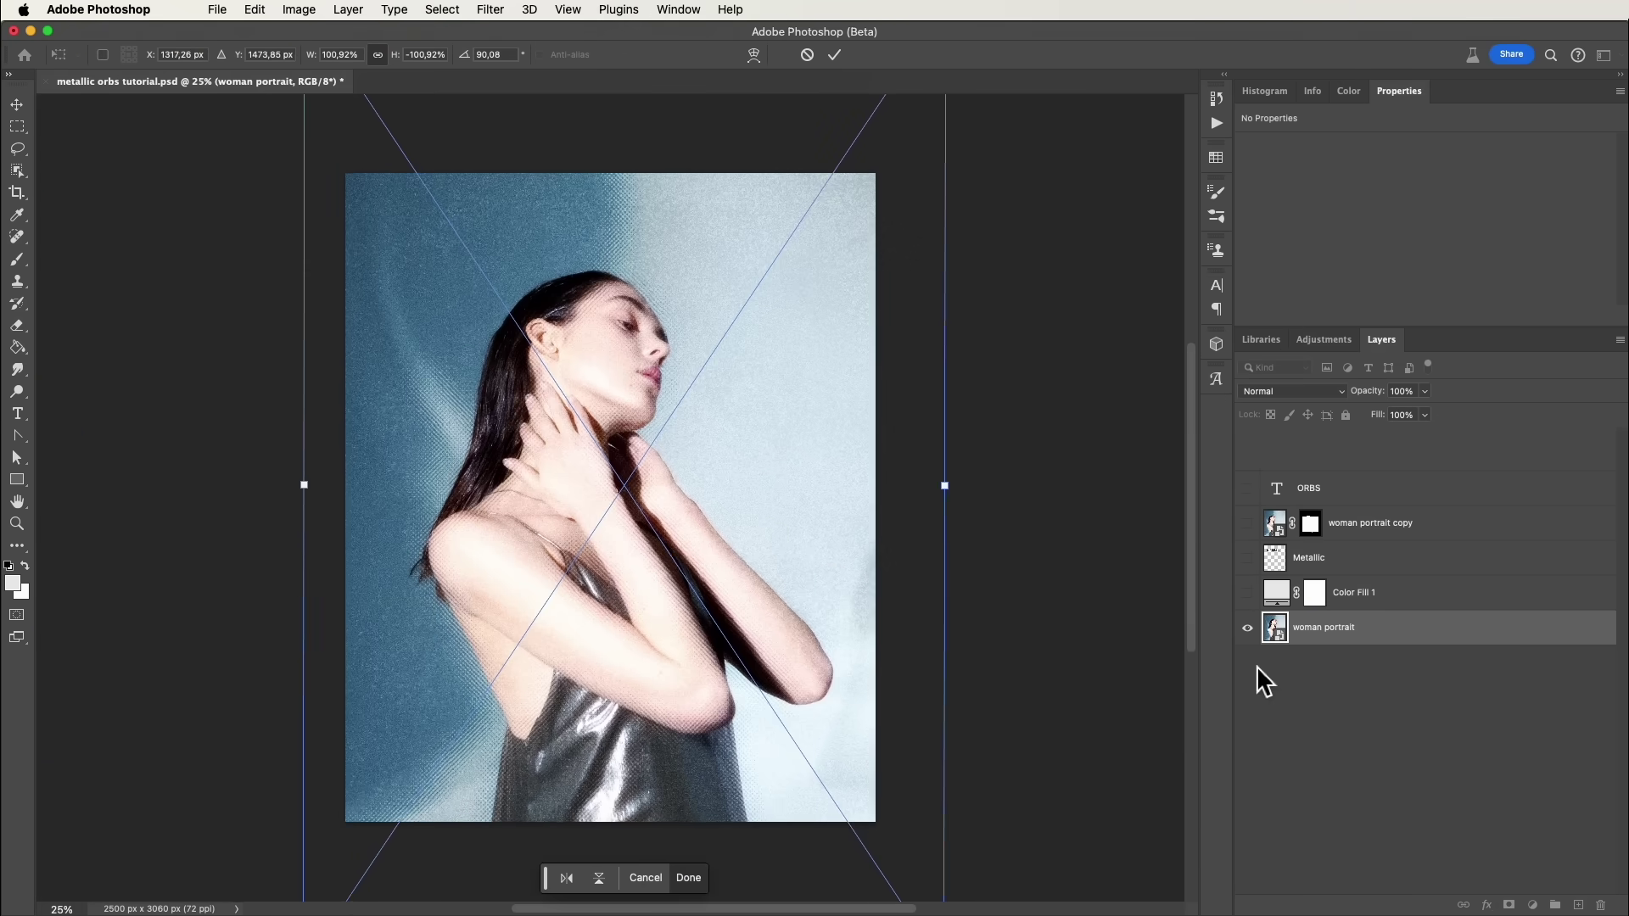
pyautogui.press('Return')
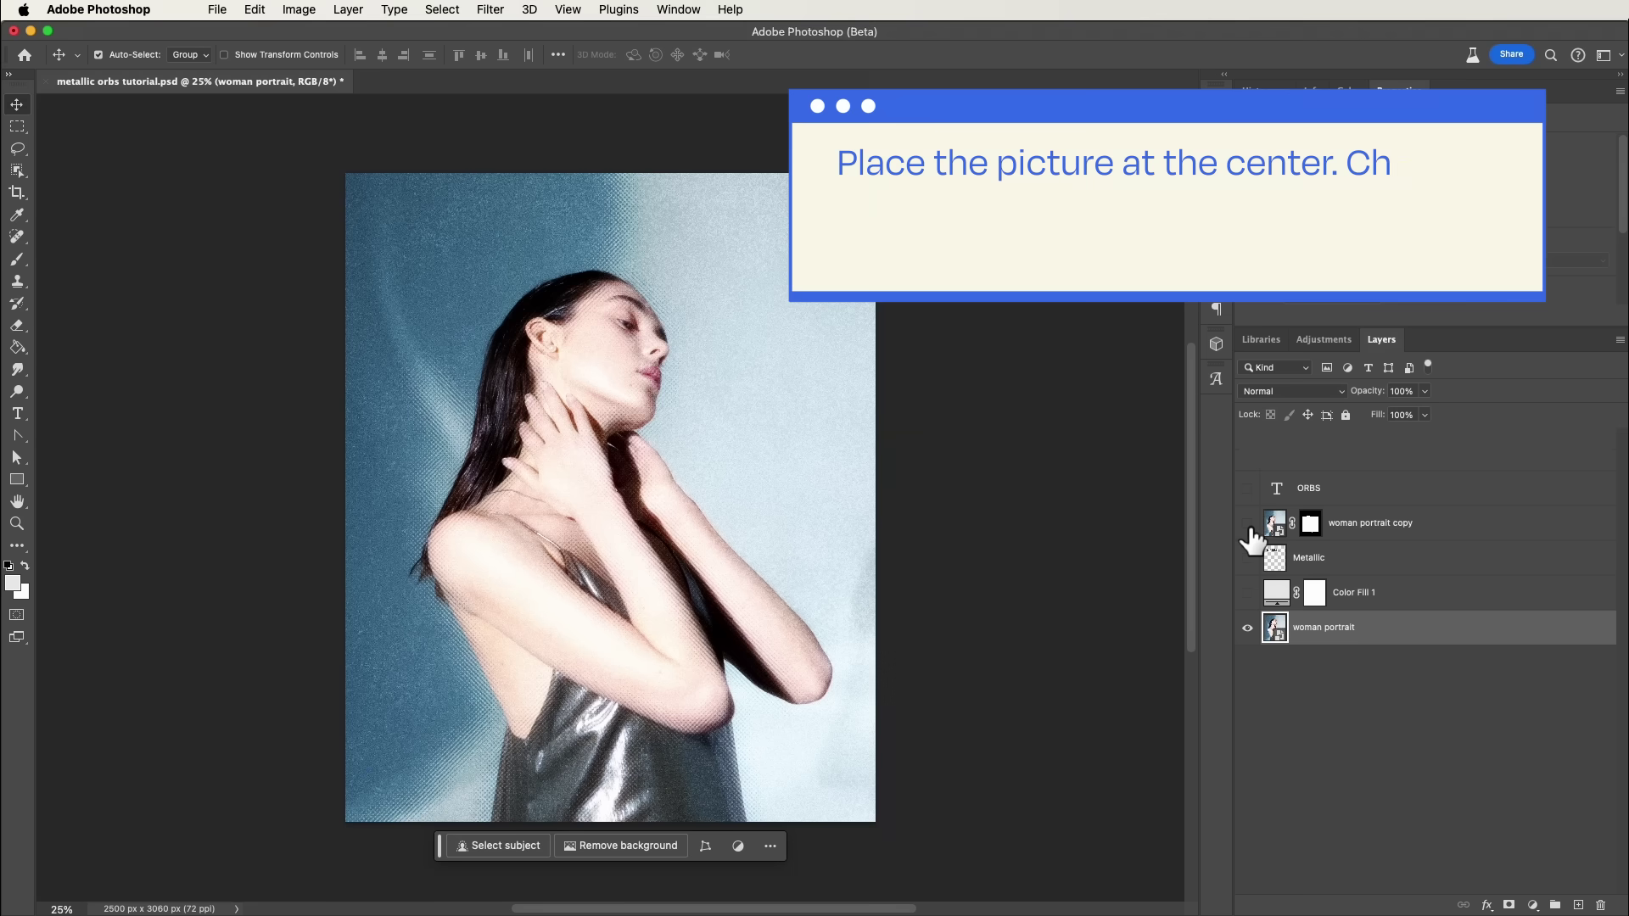
# Show the portrait copy, Color Fill 1 grey background, Metallic and ORBS layers; hide the original portrait
pyautogui.click(1248, 526)
pyautogui.click(1247, 627)
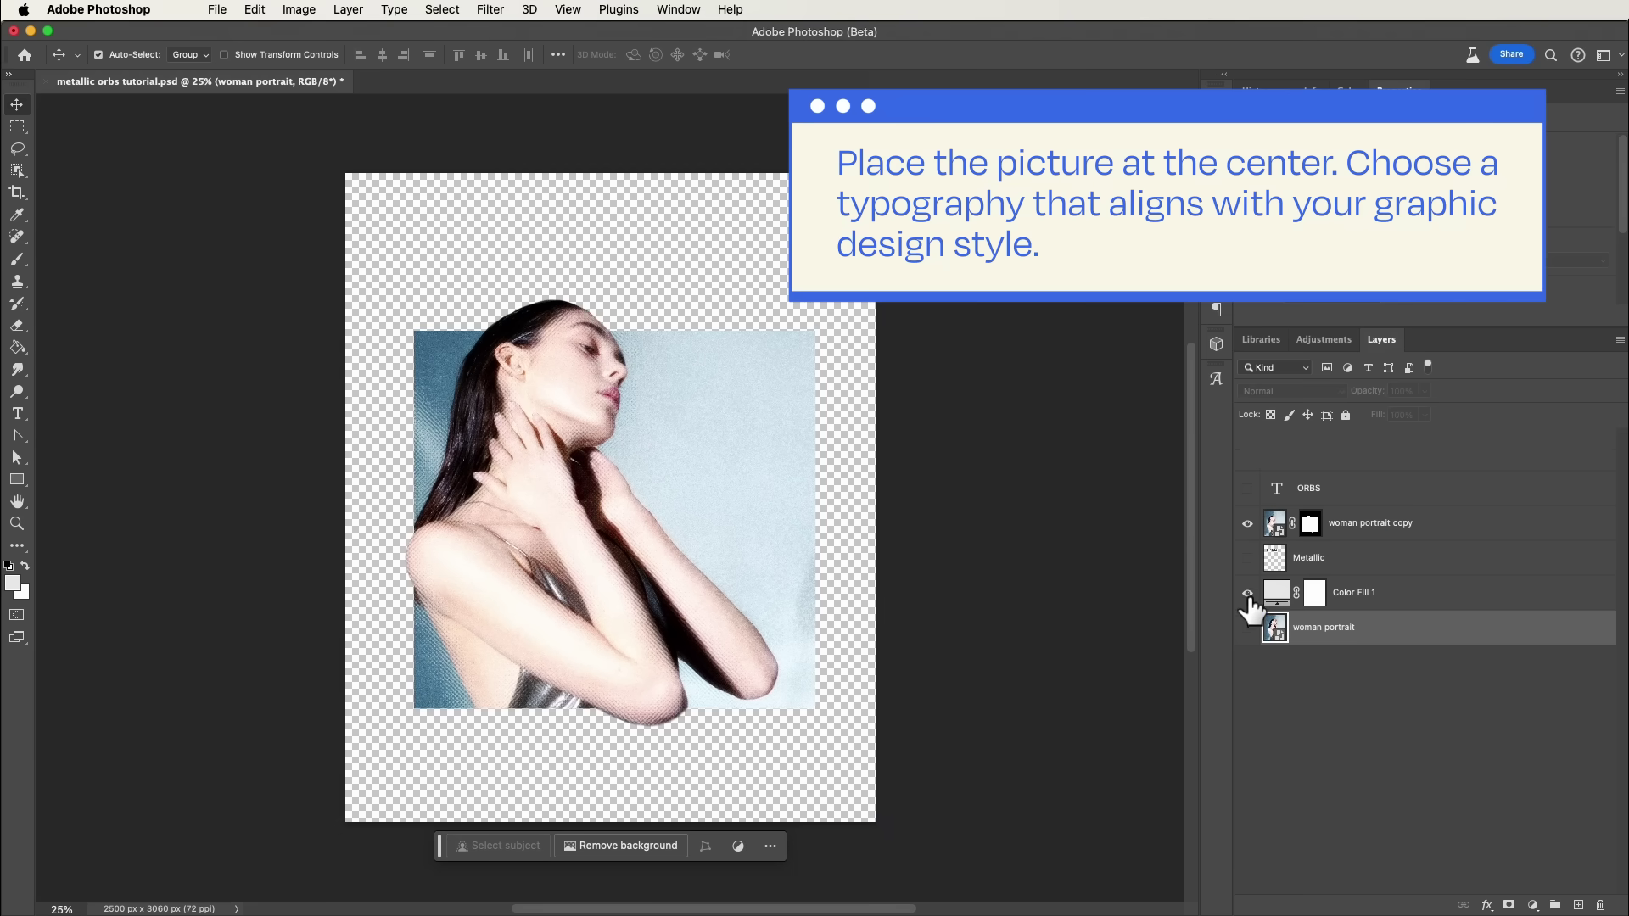
pyautogui.click(1247, 592)
pyautogui.click(1247, 488)
pyautogui.click(1246, 558)
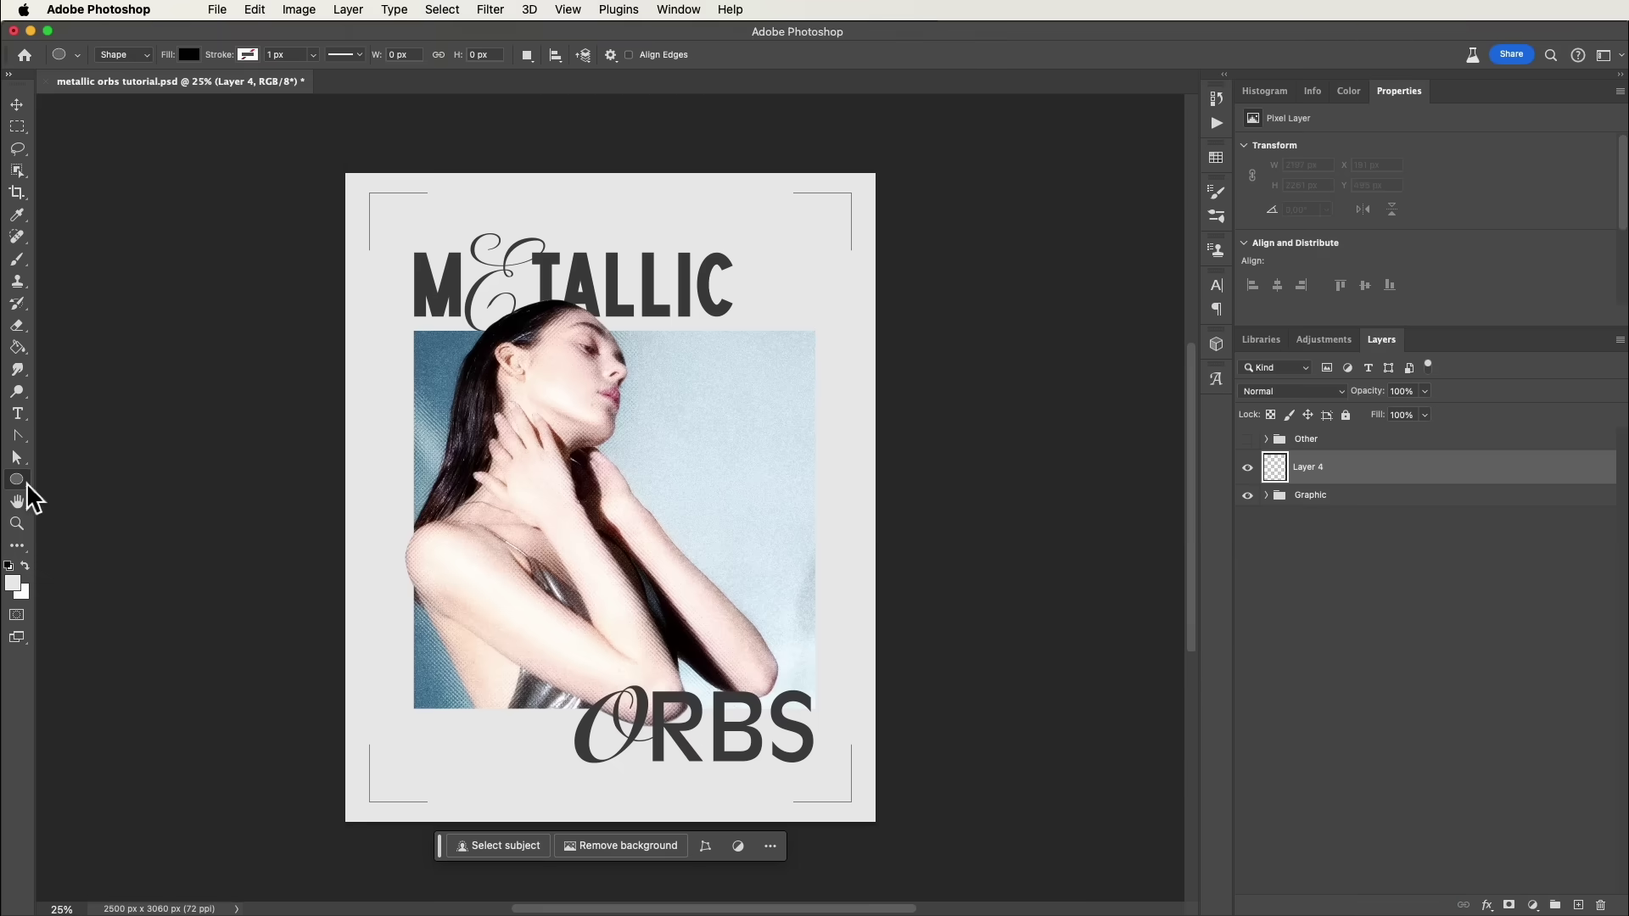
# Draw black ellipses scattered over the portrait with the Ellipse Tool
pyautogui.rightClick(28, 485)
pyautogui.click(76, 496)
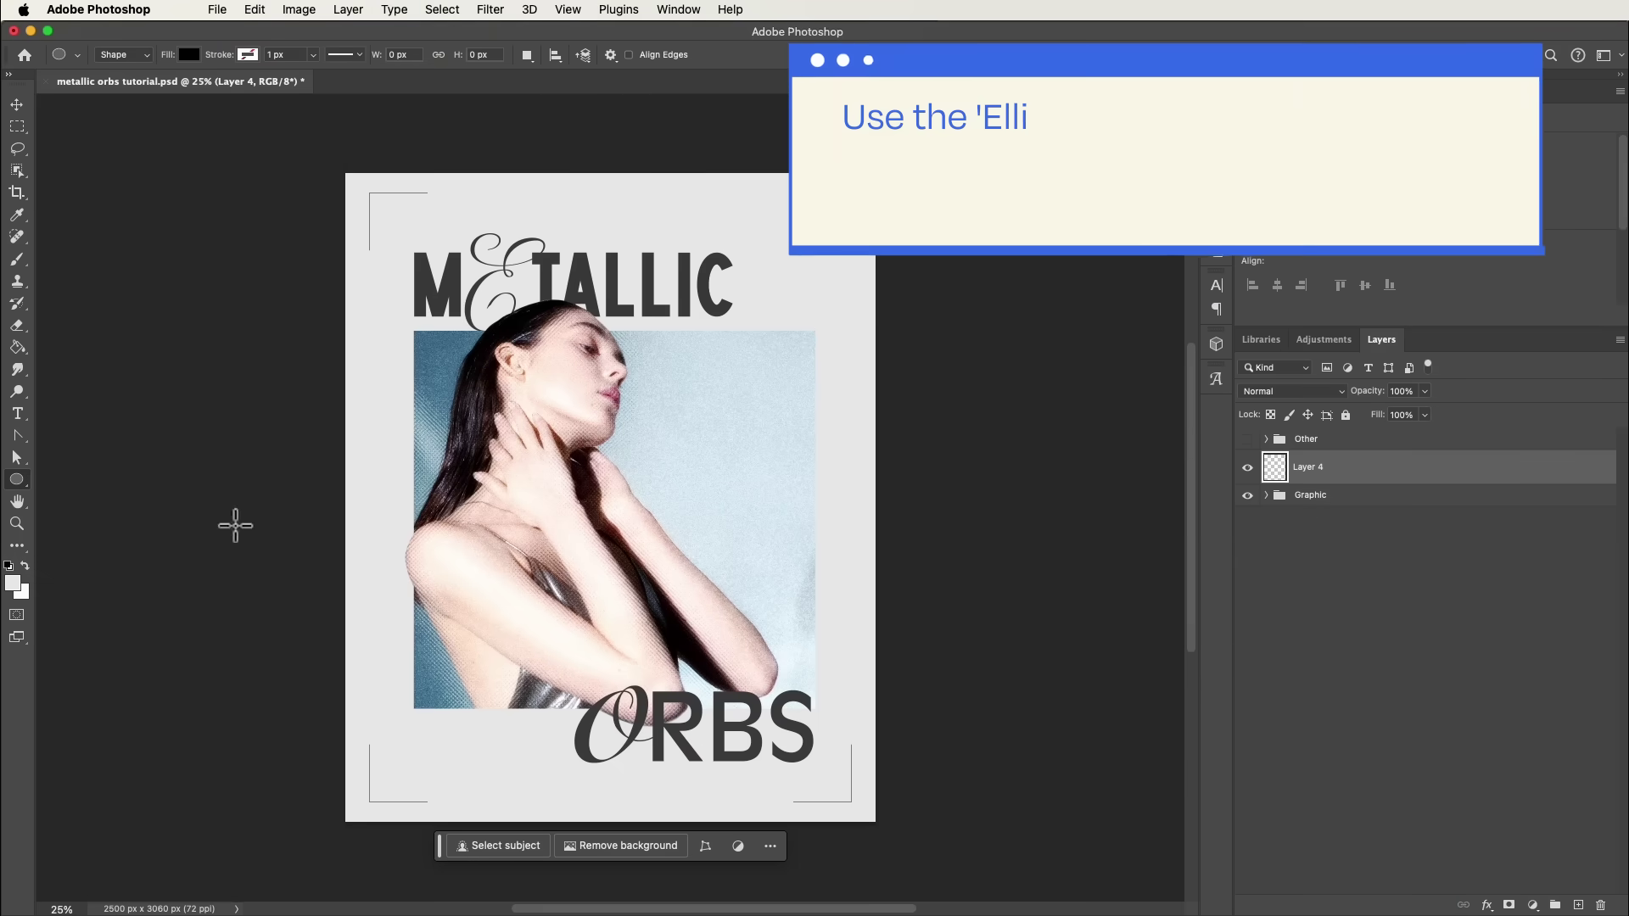
pyautogui.moveTo(701, 341)
pyautogui.mouseDown()
pyautogui.moveTo(815, 508)
pyautogui.moveTo(692, 650)
pyautogui.mouseUp()
pyautogui.moveTo(626, 347); pyautogui.dragTo(689, 537)
pyautogui.moveTo(382, 605); pyautogui.dragTo(520, 717)
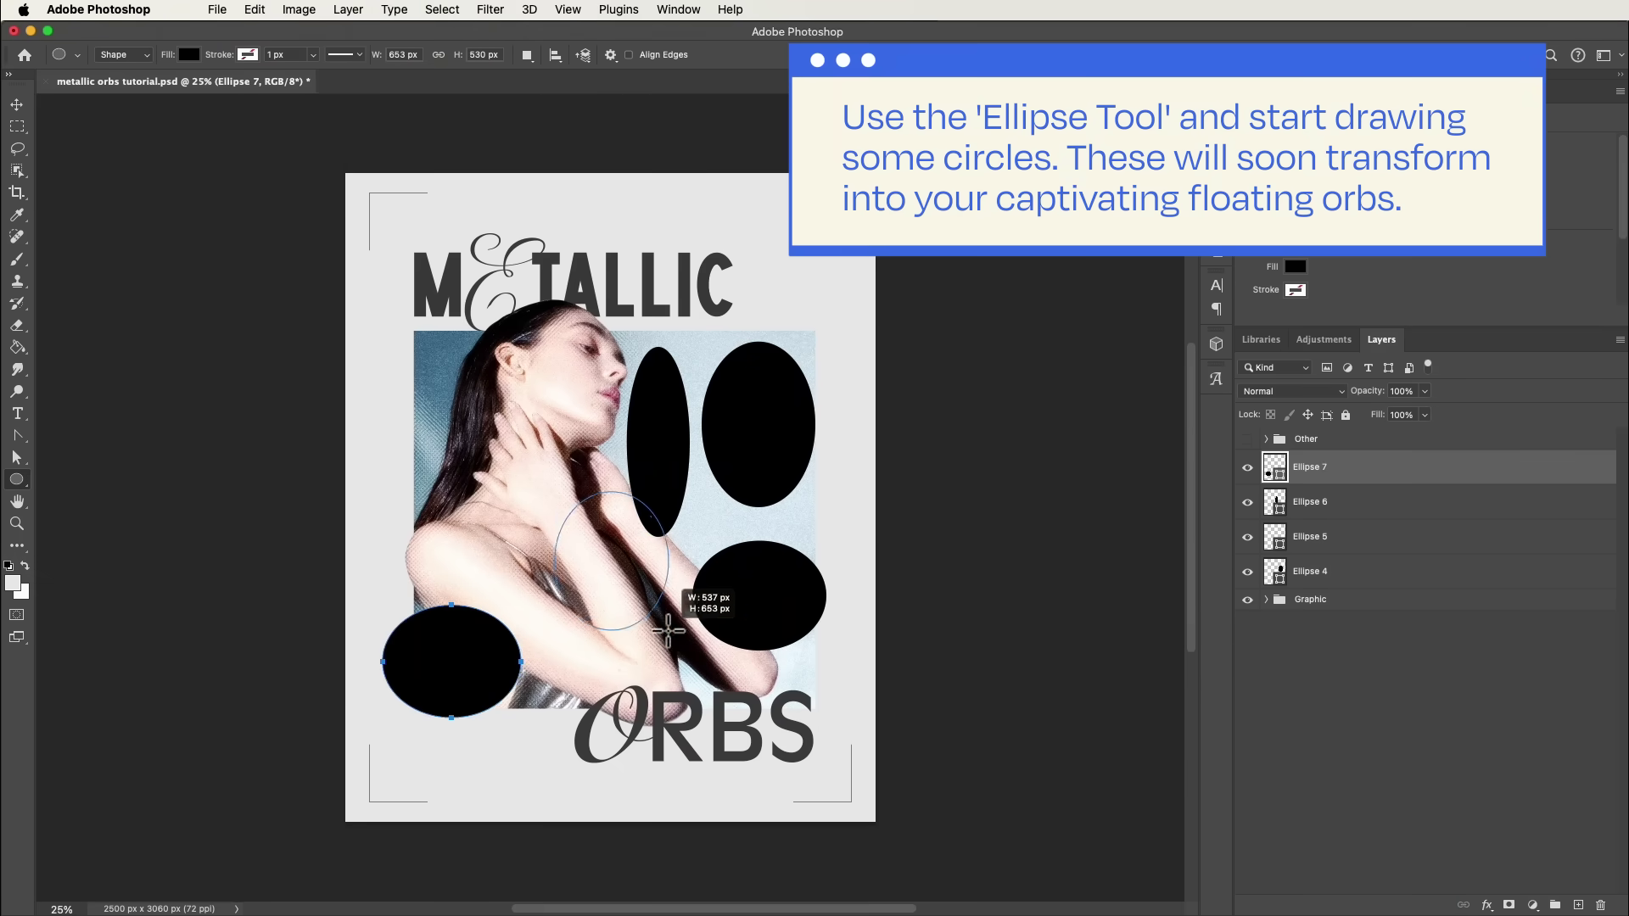
pyautogui.moveTo(673, 577); pyautogui.dragTo(563, 491)
# Nudge the centre ellipse into place and select all five ellipse layers
pyautogui.press('v')
pyautogui.moveTo(607, 546); pyautogui.dragTo(602, 568)
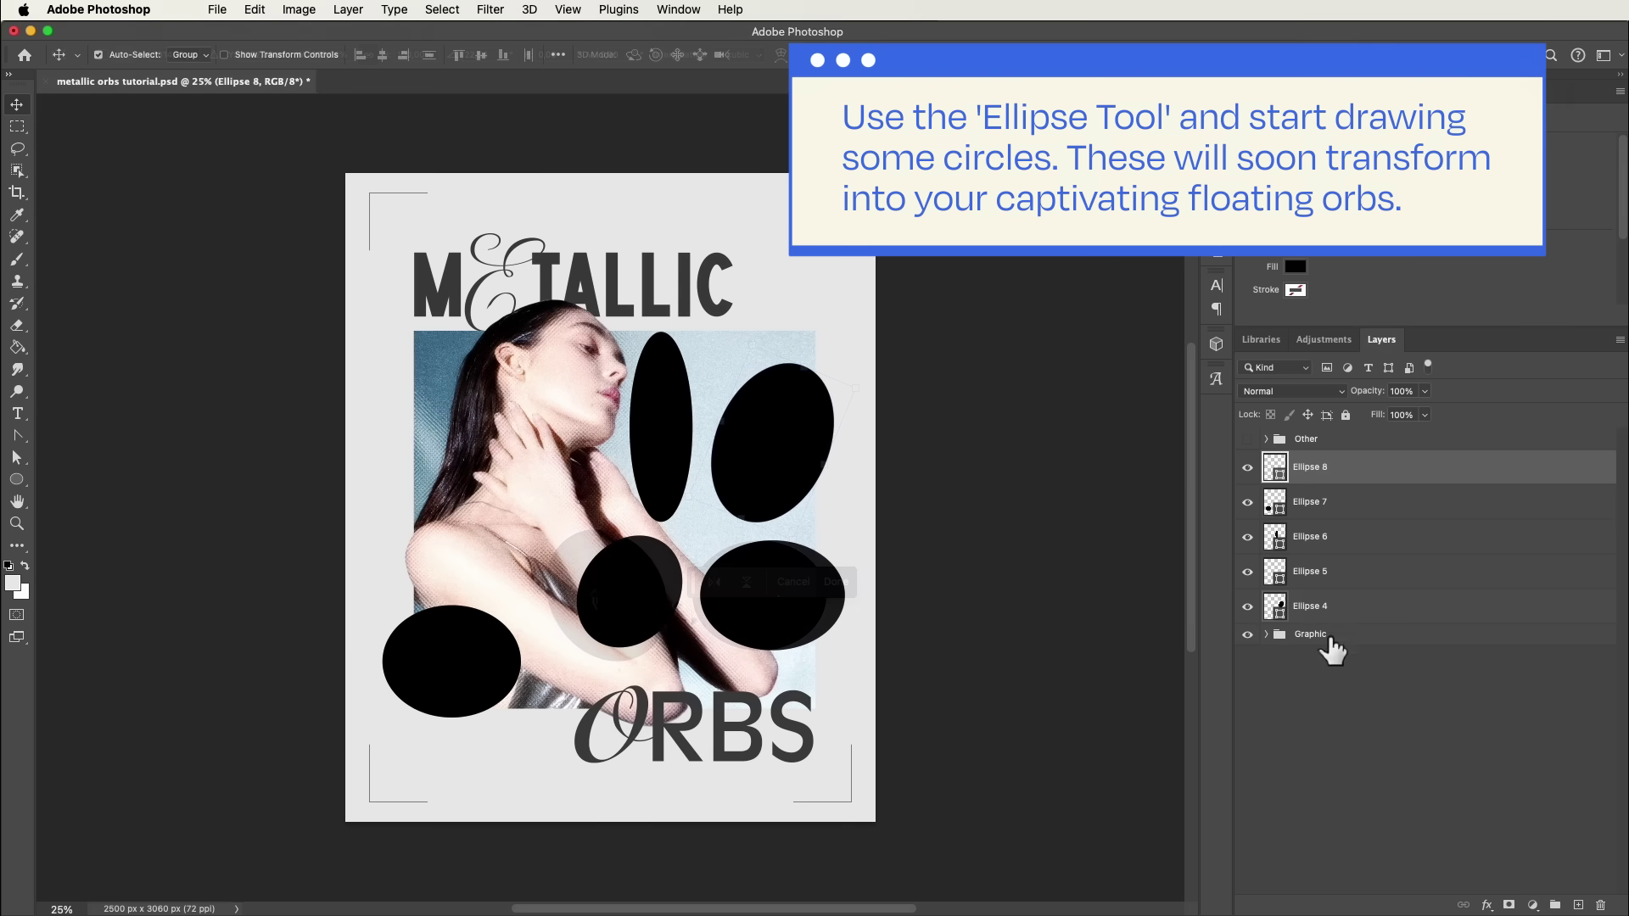
pyautogui.keyDown('shift'); pyautogui.click(1325, 609); pyautogui.keyUp('shift')
# Merge the ellipse shapes, rasterize them, and apply a Twirl distortion with an adjusted angle
pyautogui.rightClick(1326, 609)
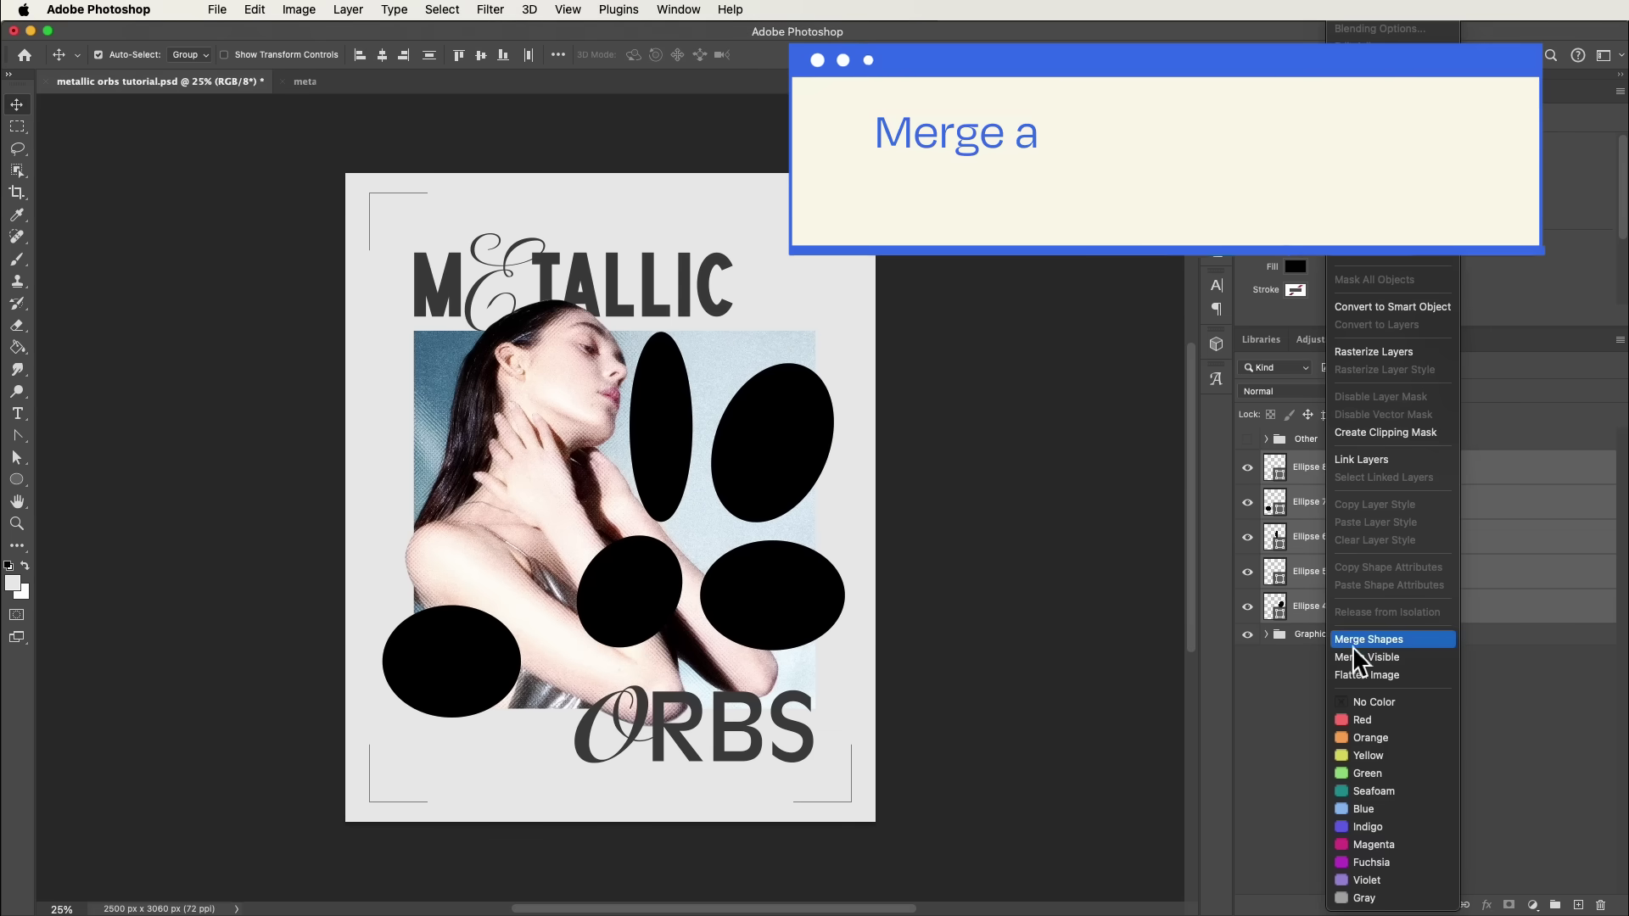
pyautogui.click(1352, 644)
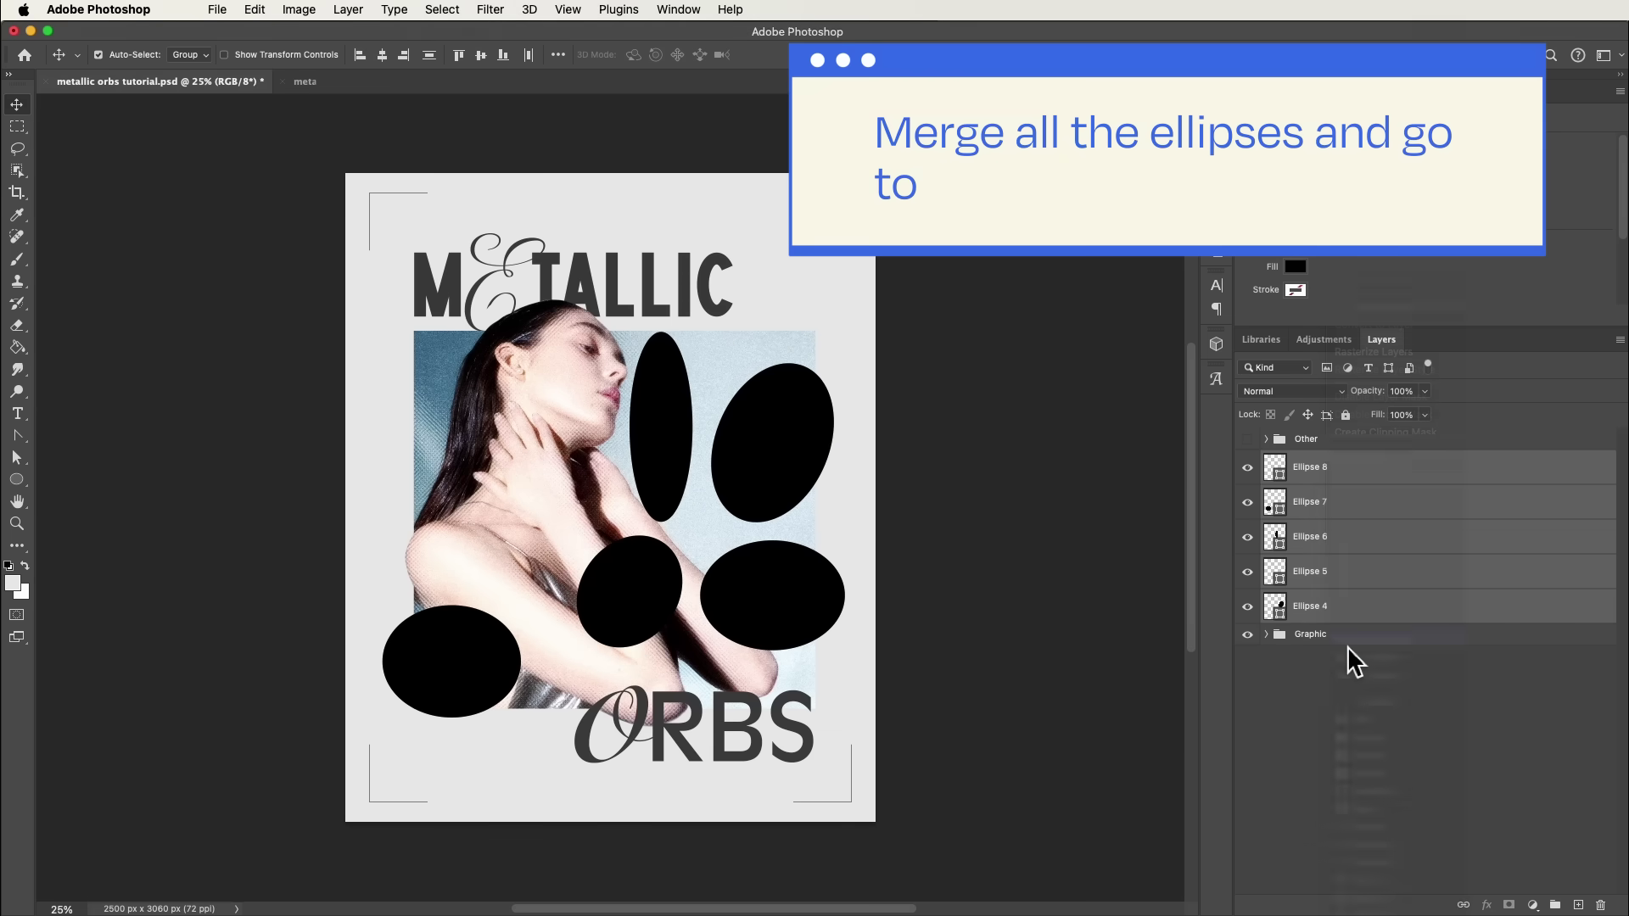
pyautogui.click(491, 11)
pyautogui.moveTo(557, 275)
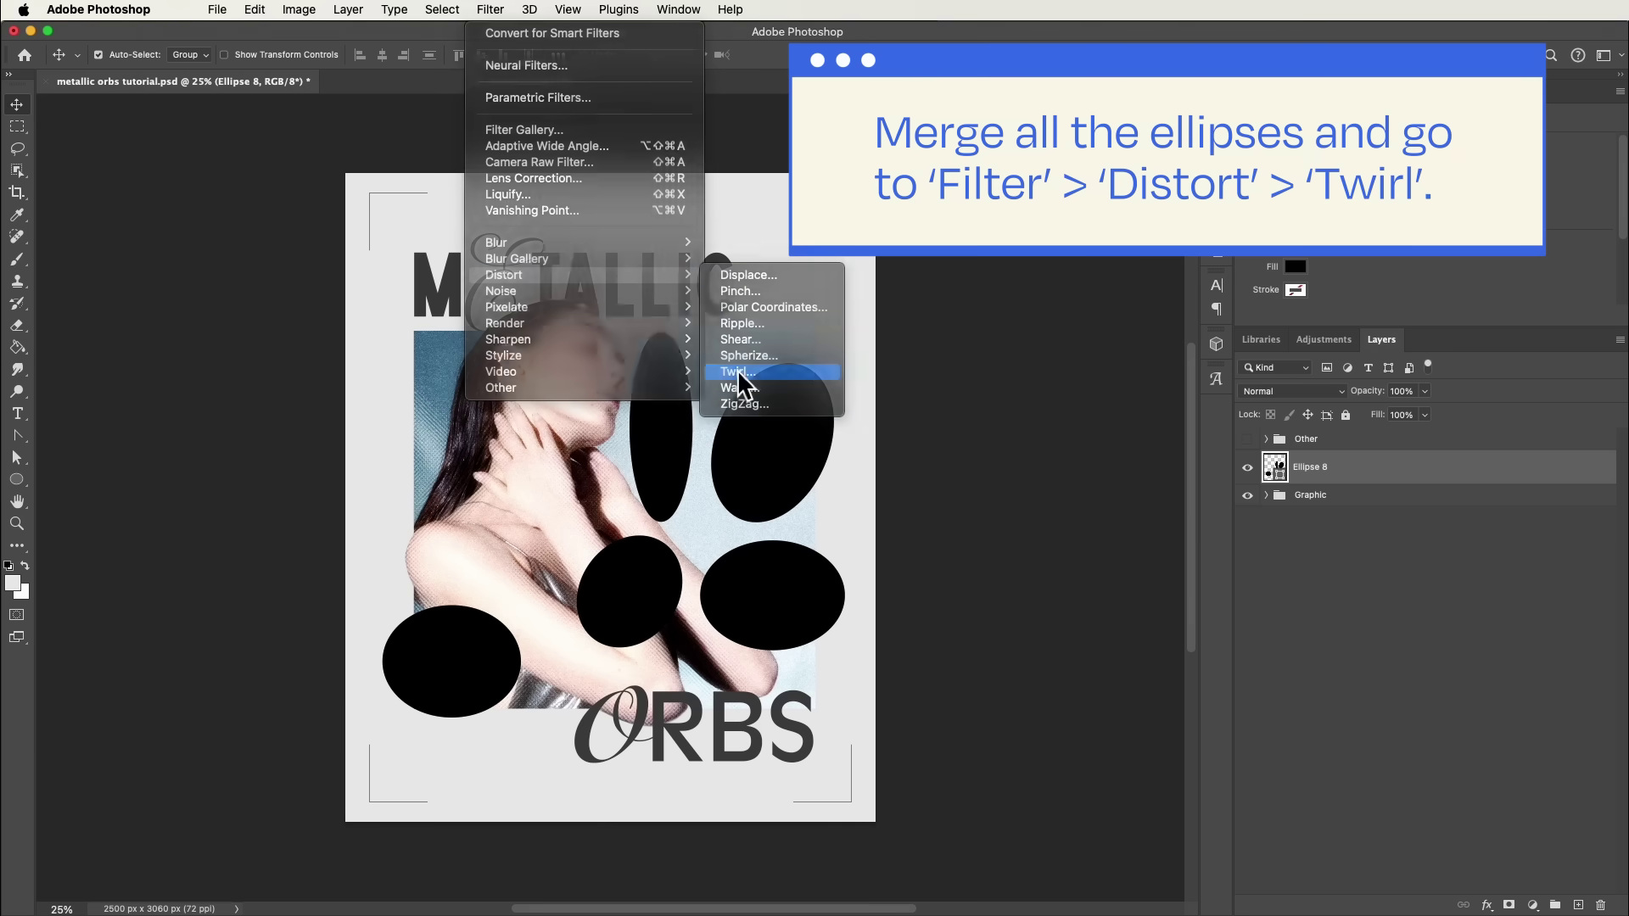
pyautogui.click(736, 371)
pyautogui.click(753, 380)
pyautogui.moveTo(706, 613); pyautogui.dragTo(689, 618)
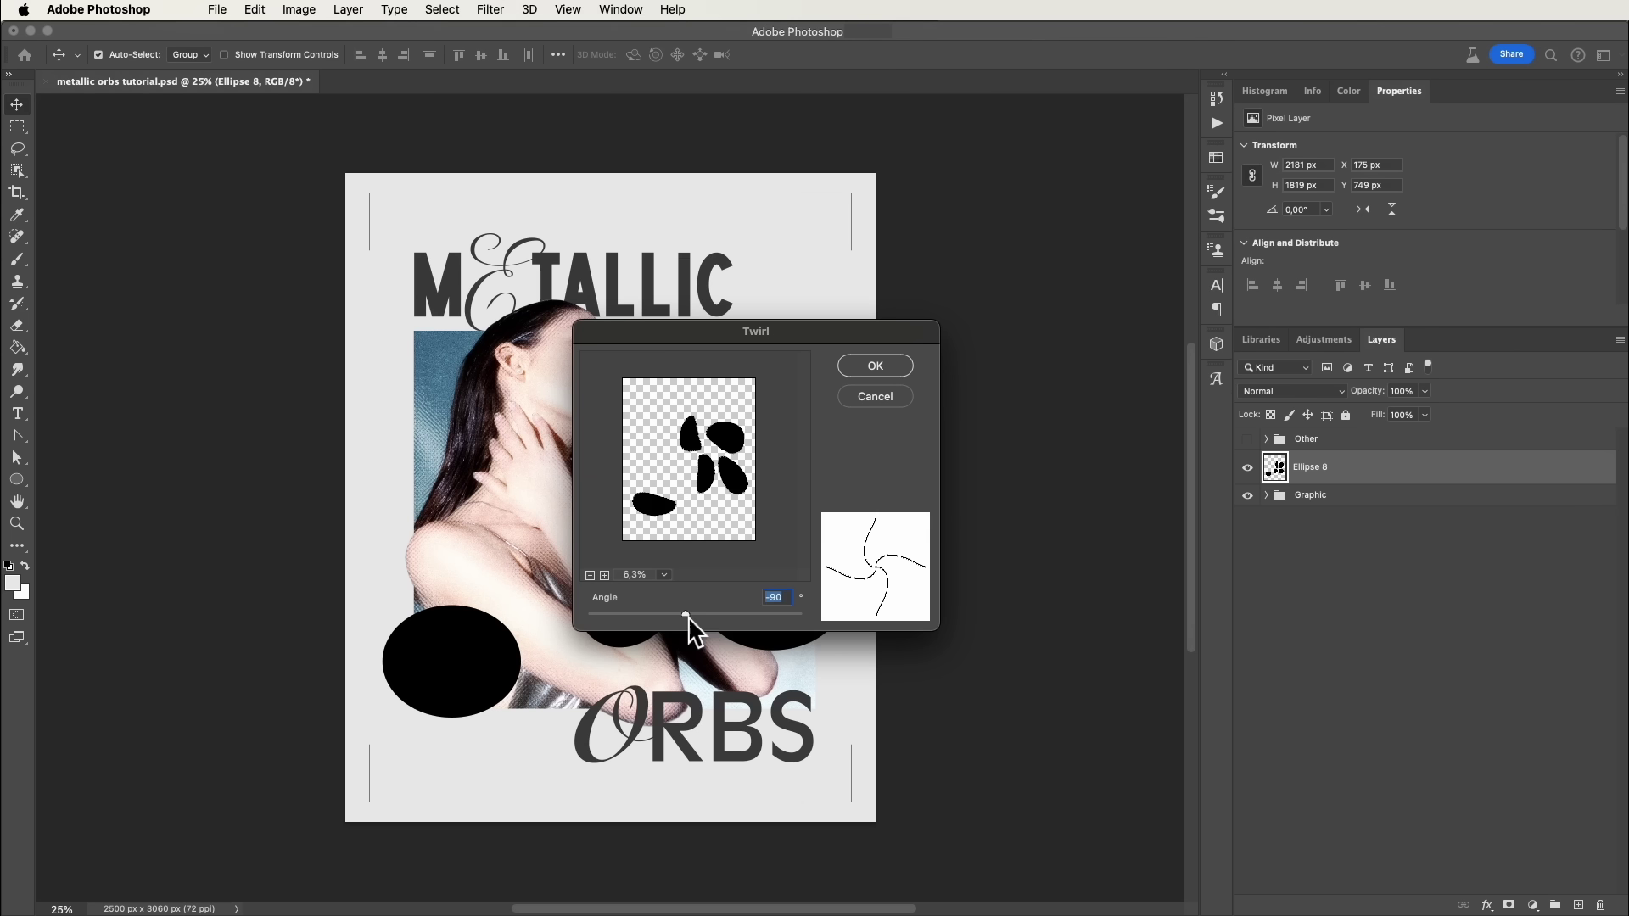
pyautogui.click(877, 370)
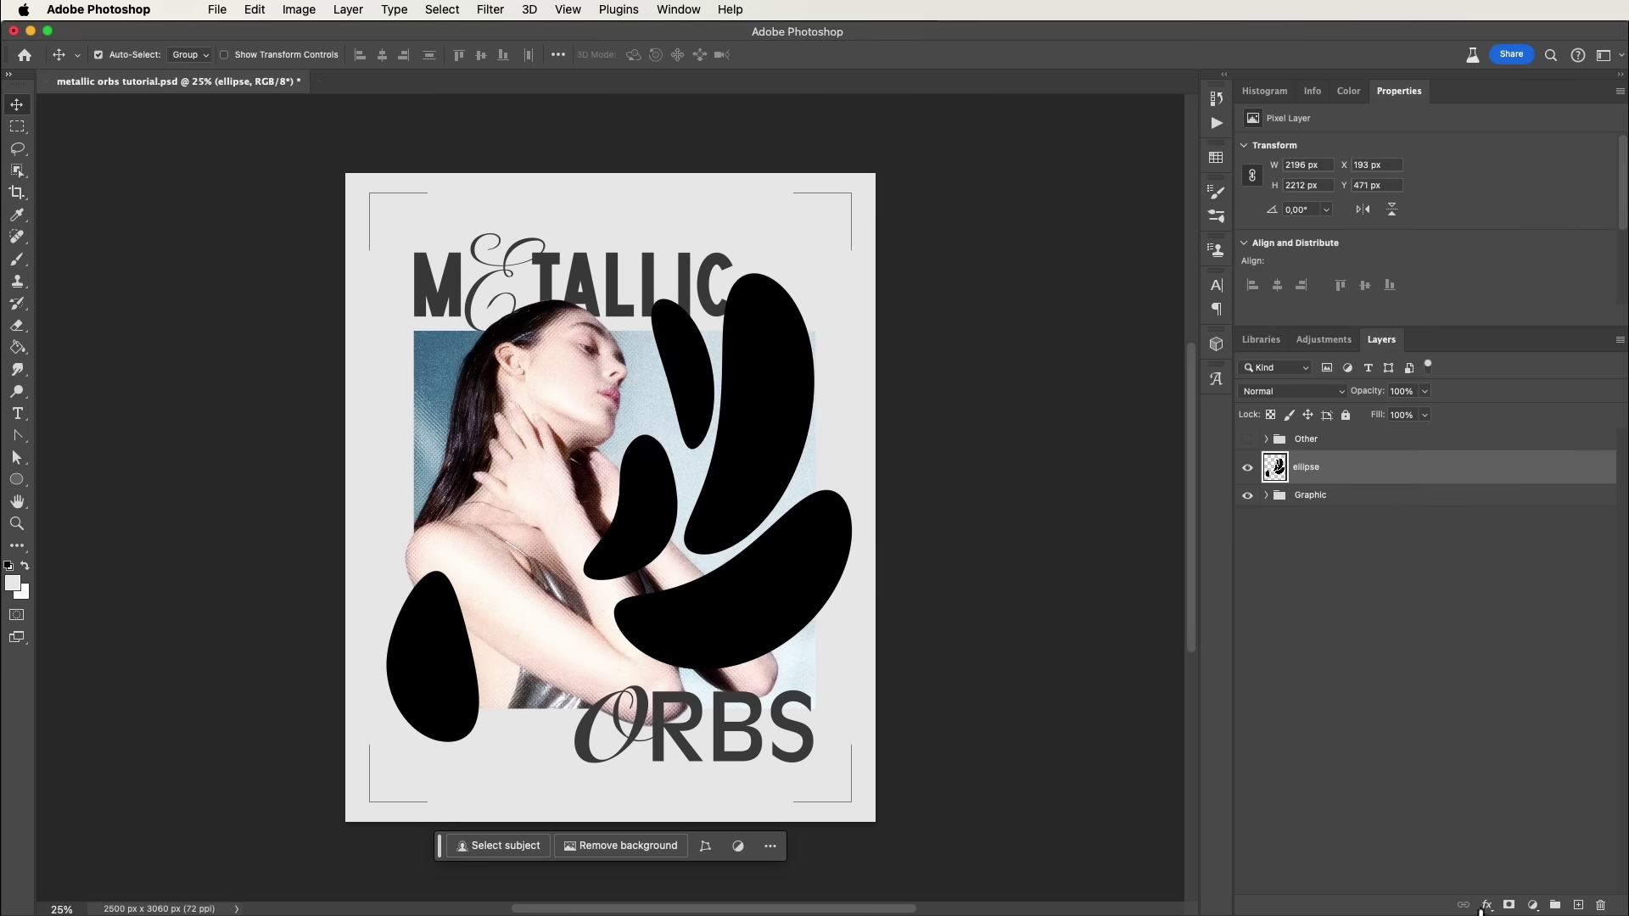
# Give the blobs a Gradient Overlay at a -43 degree angle
pyautogui.click(1487, 906)
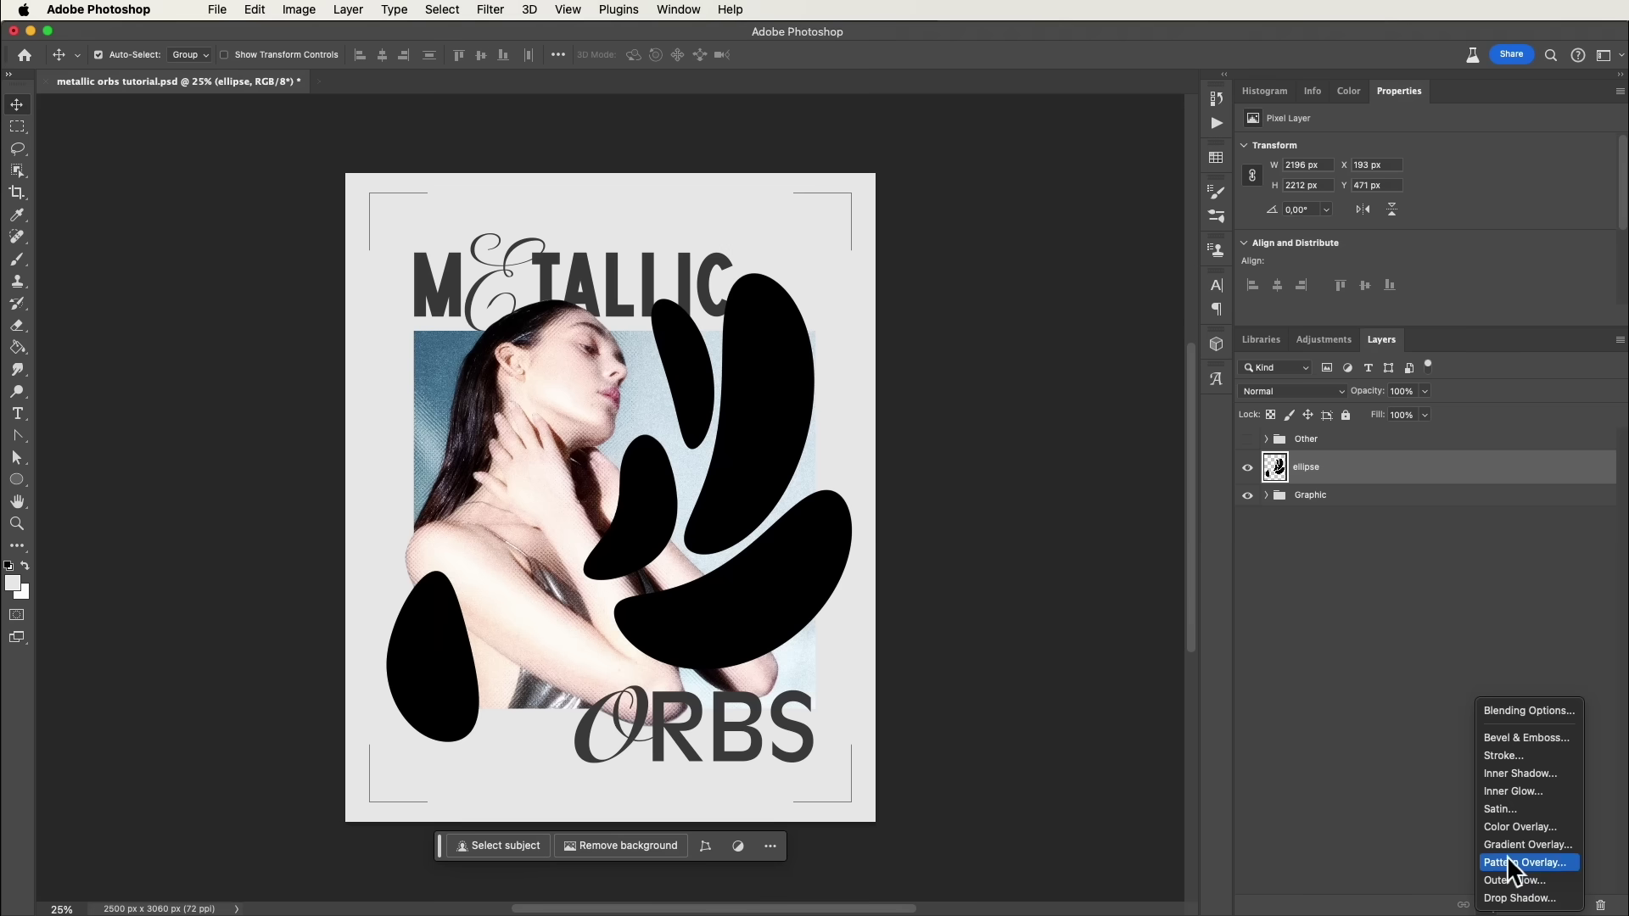
pyautogui.click(1506, 845)
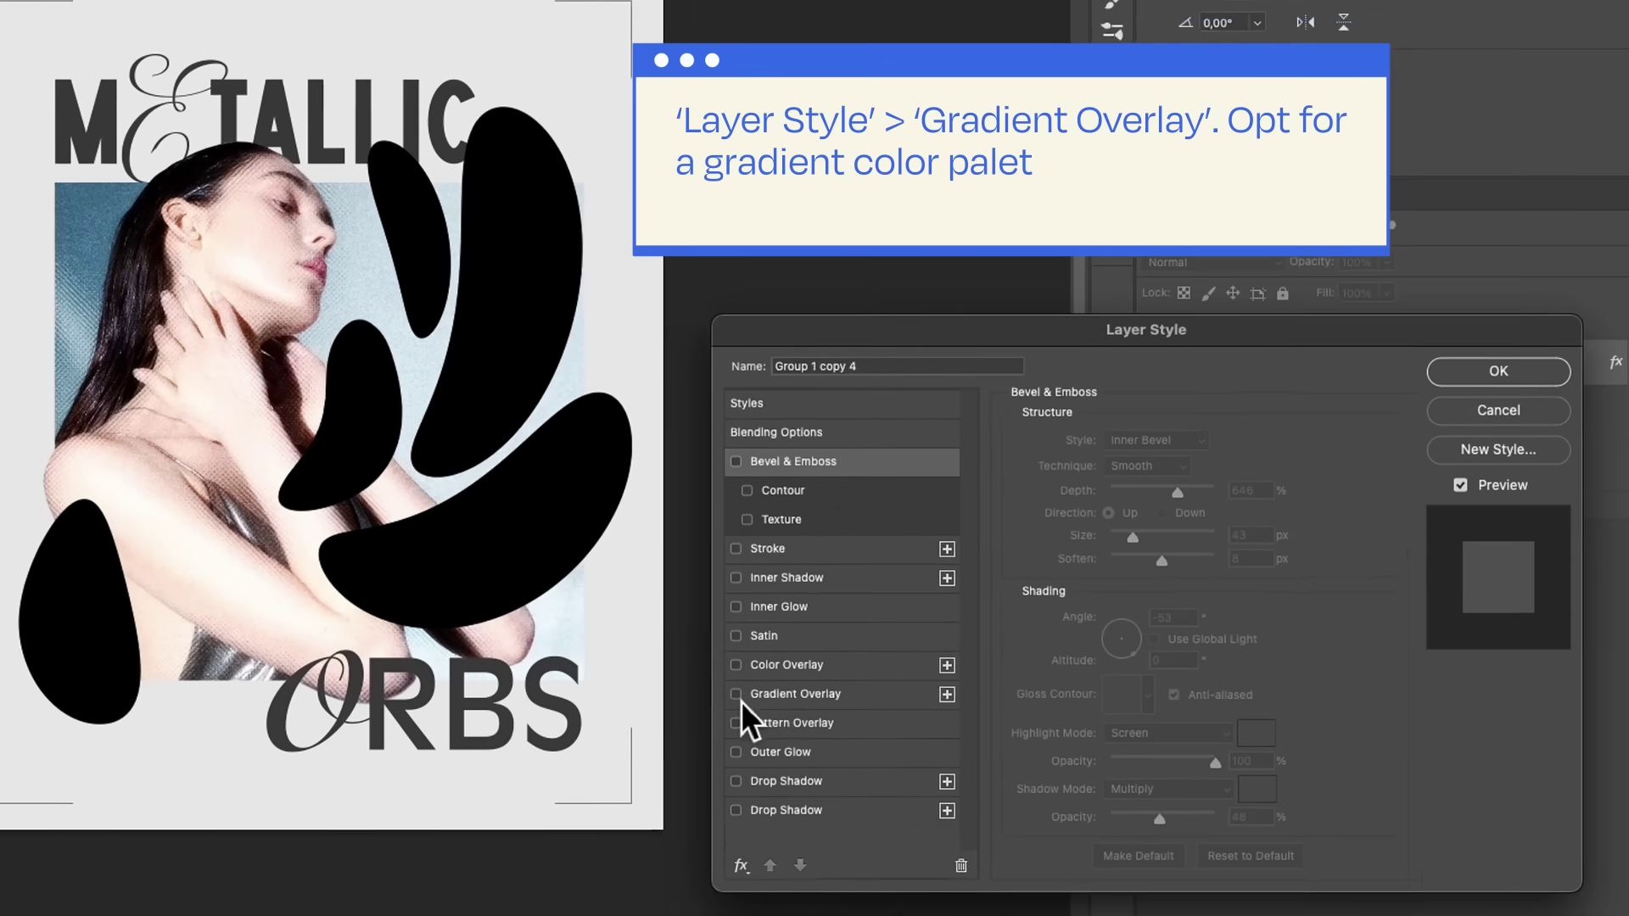
pyautogui.click(737, 695)
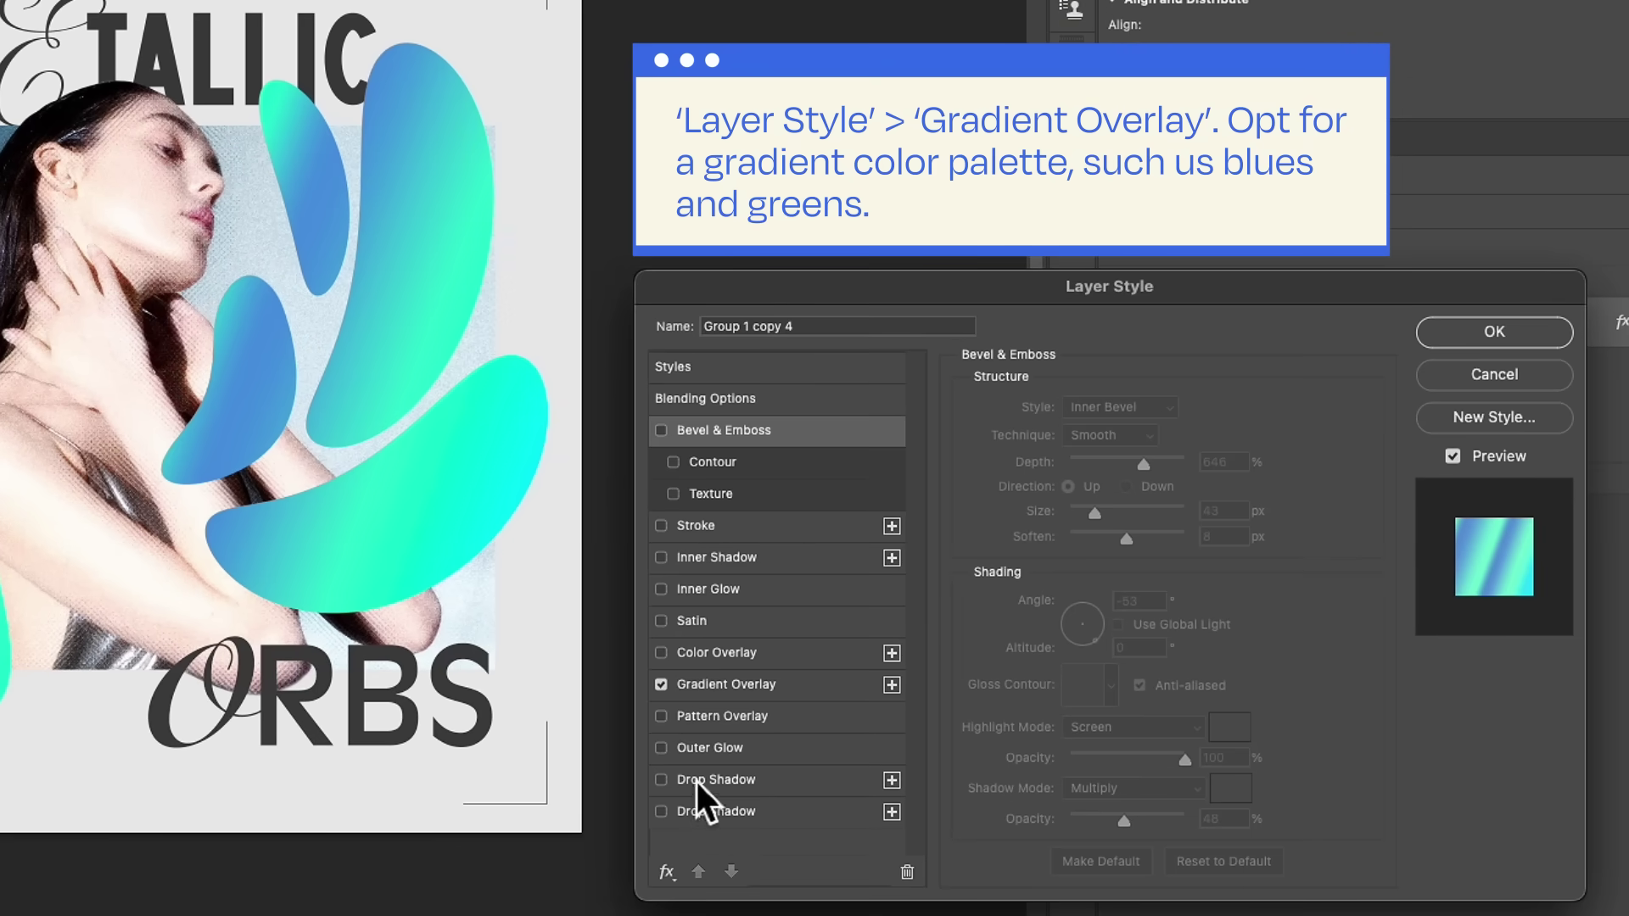
pyautogui.click(723, 689)
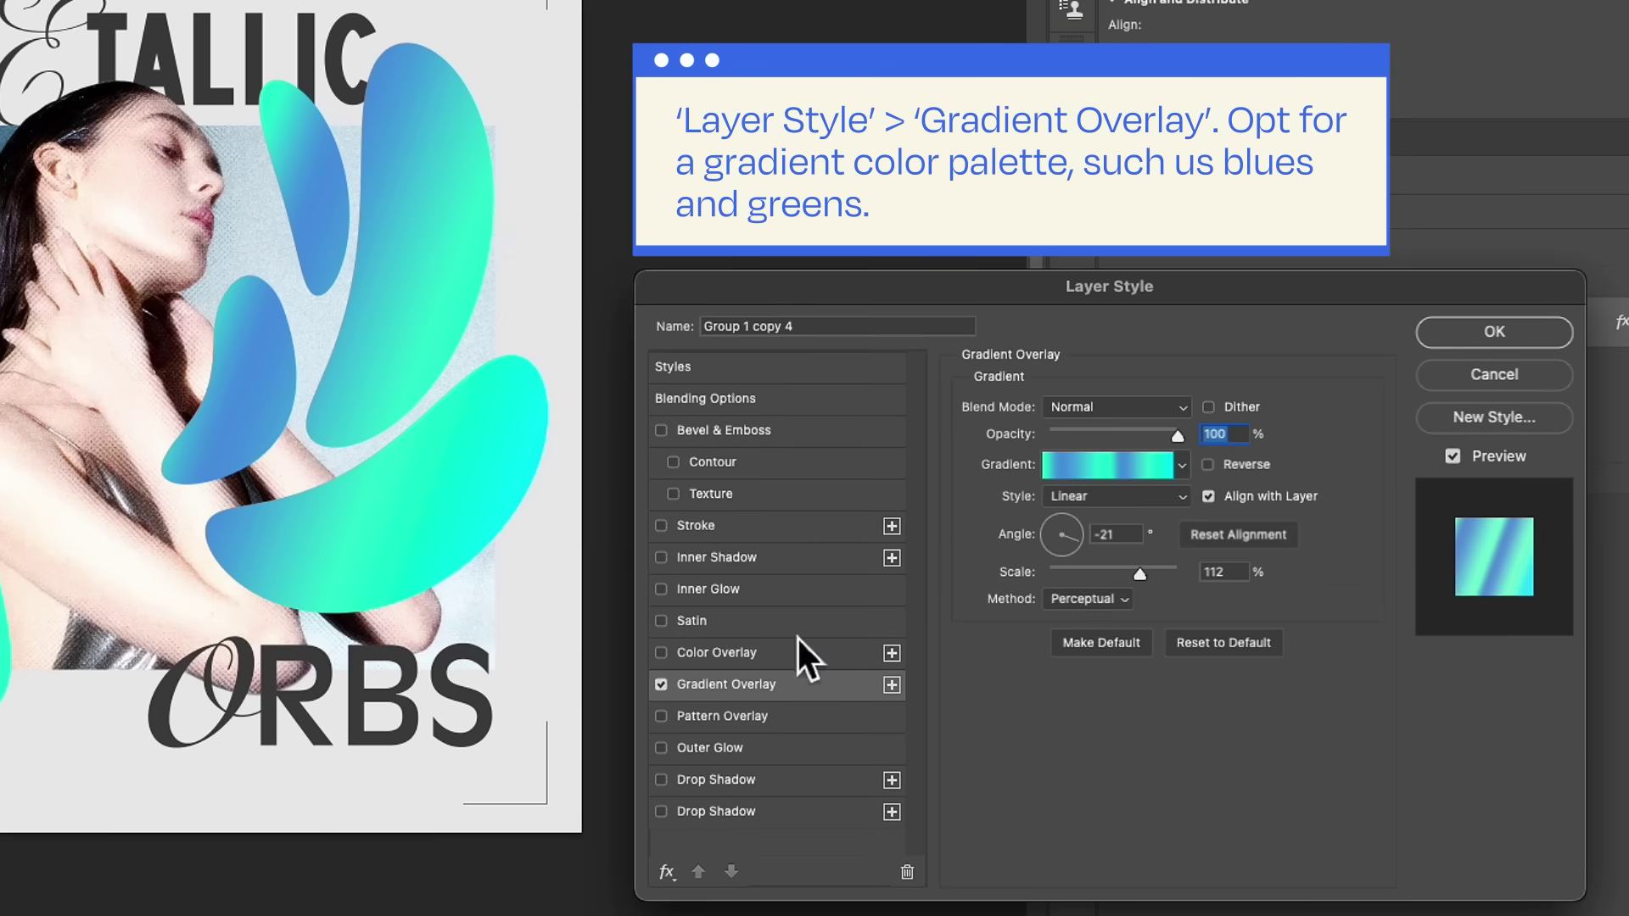
pyautogui.click(1171, 466)
pyautogui.click(1158, 67)
pyautogui.click(1080, 551)
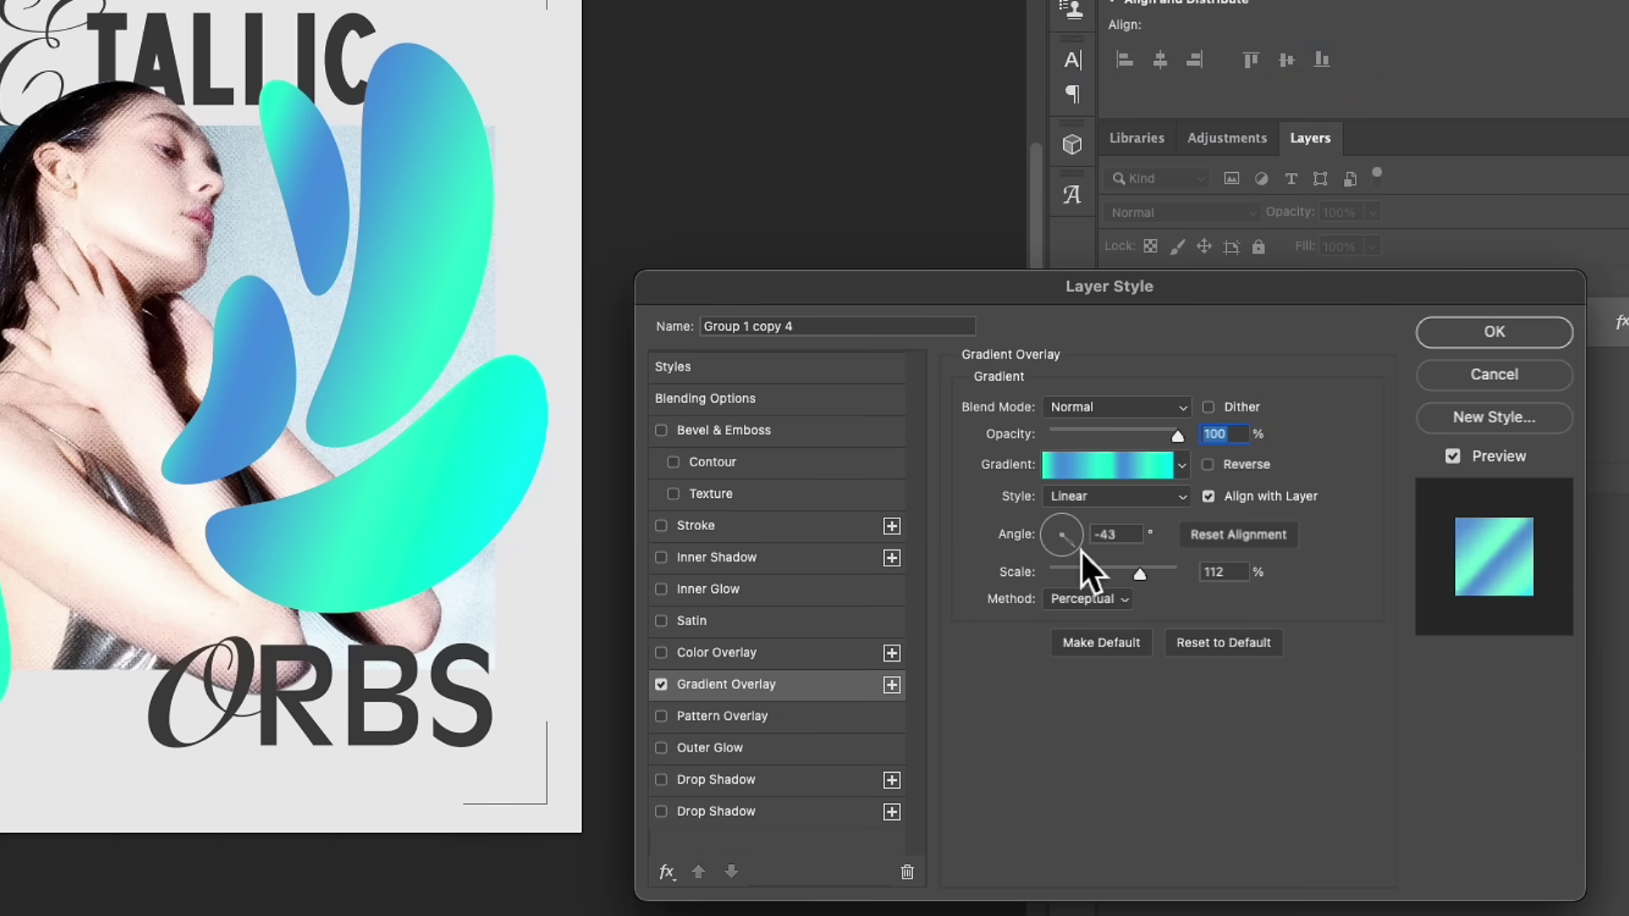
# Add a Smooth Inner Bevel (depth 646, size 43, soften 8) with gloss contour, plus Contour and Inner Shadow
pyautogui.click(711, 432)
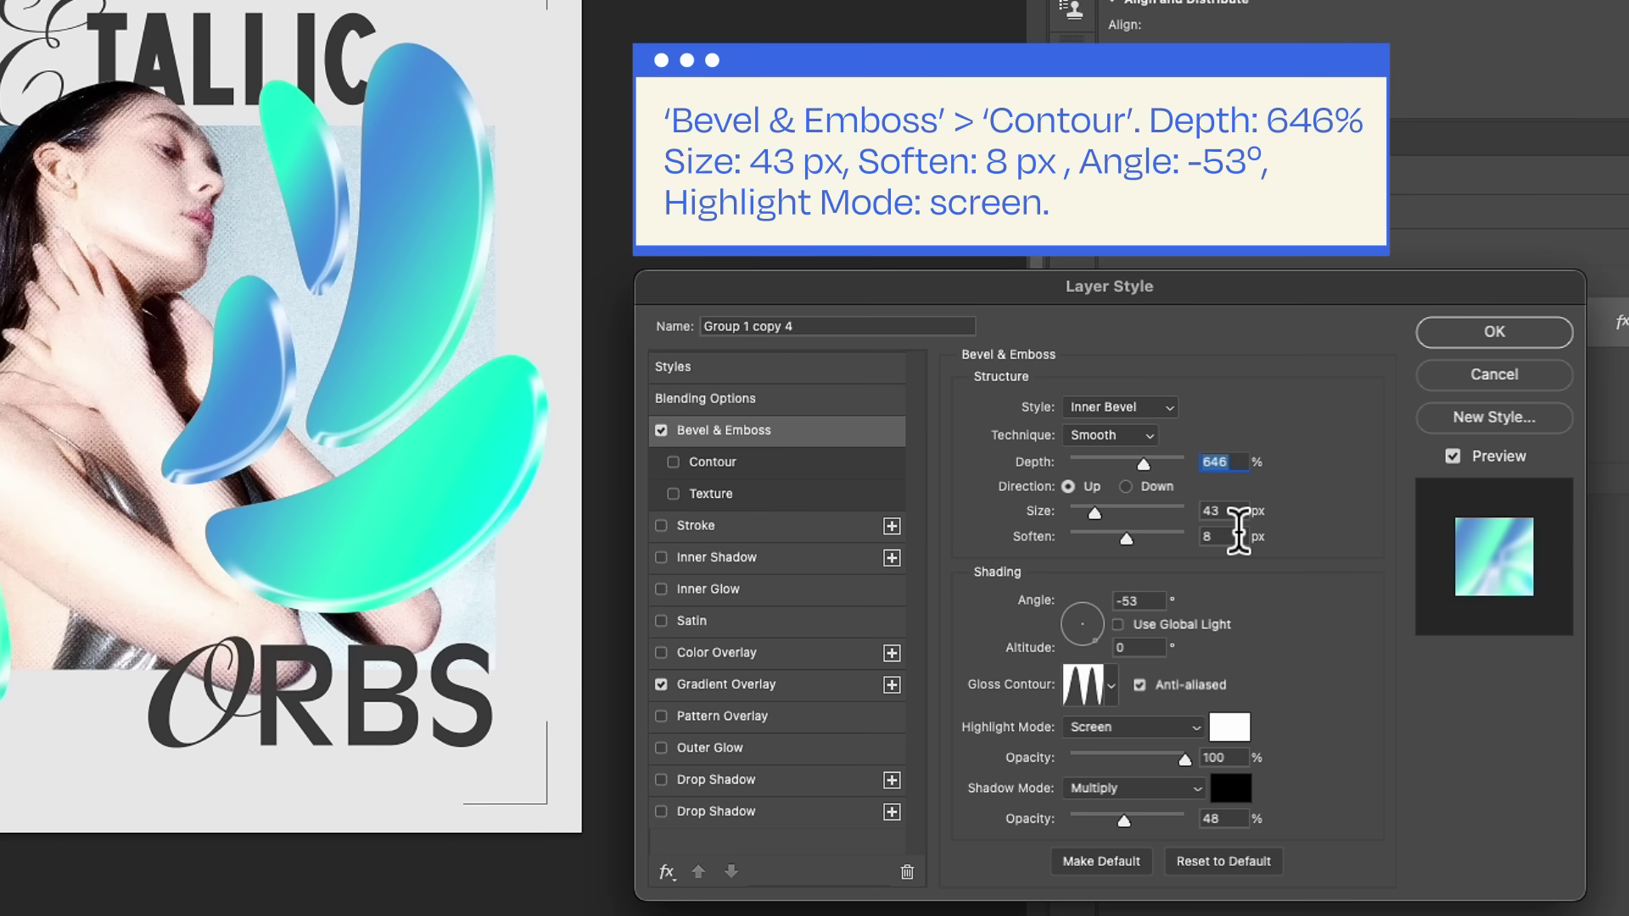
pyautogui.press('Tab')
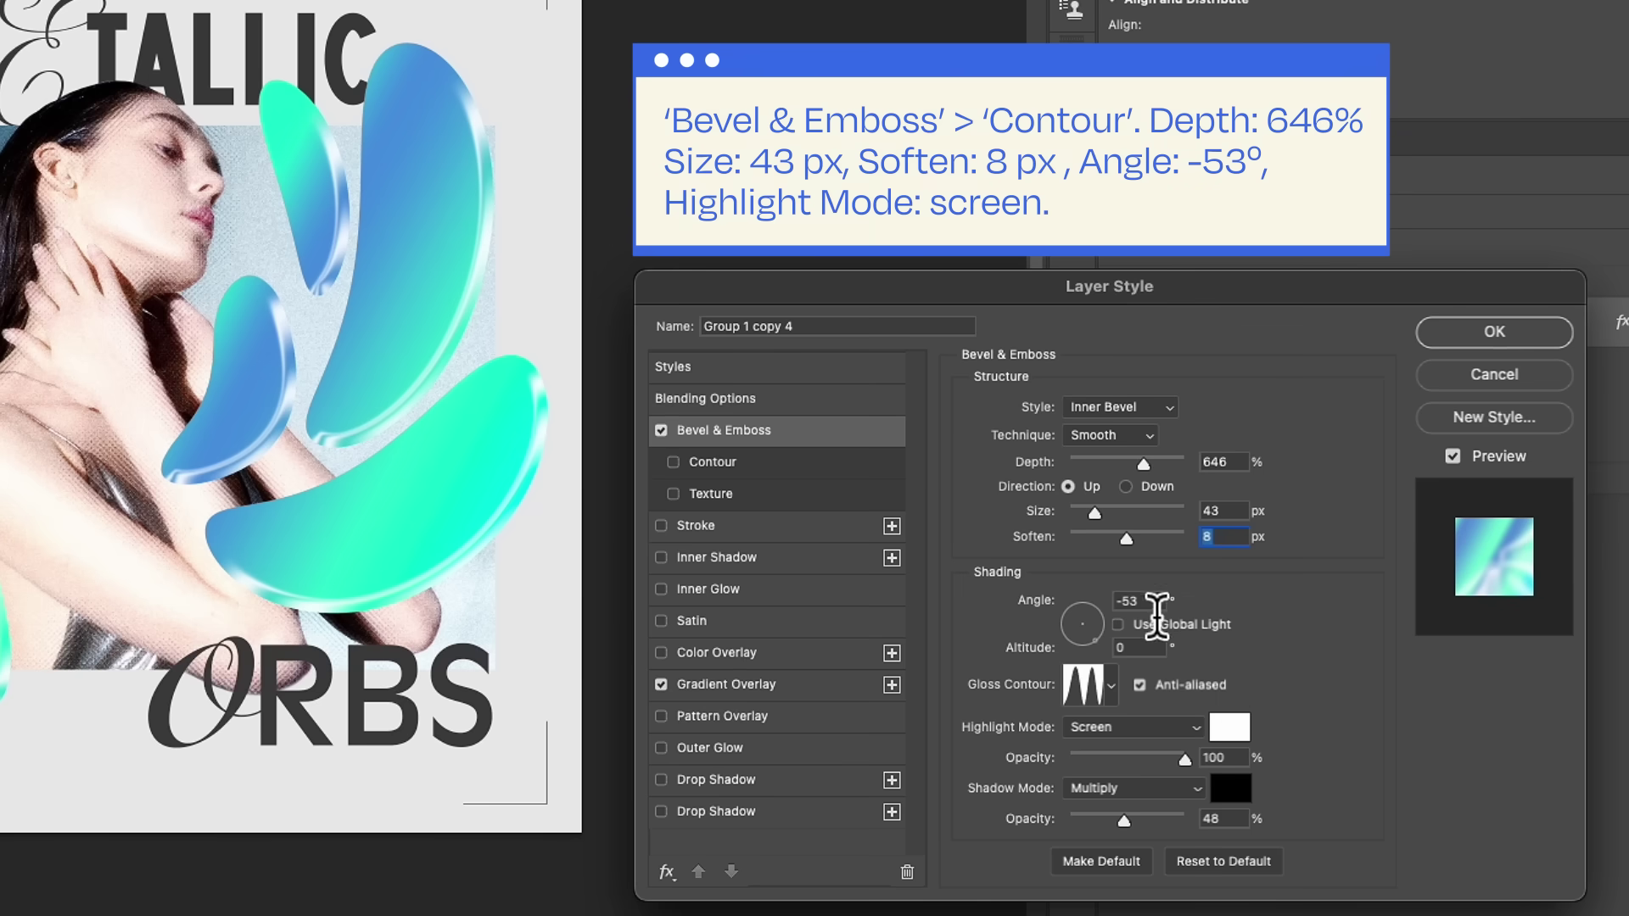
pyautogui.click(1149, 602)
pyautogui.click(1110, 685)
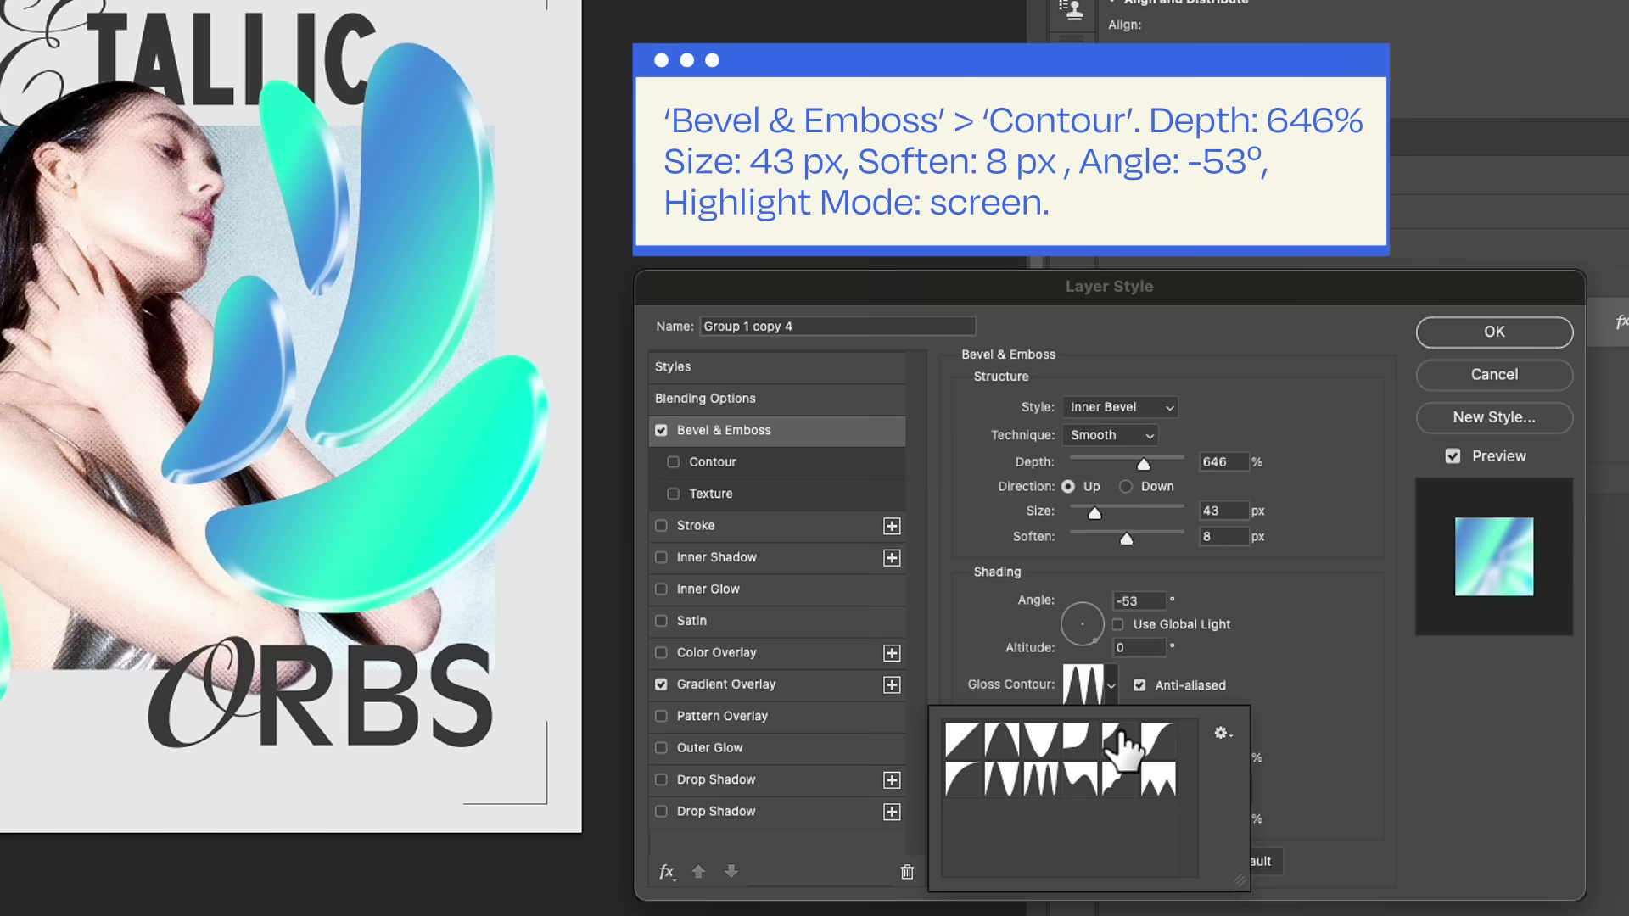
pyautogui.click(1236, 775)
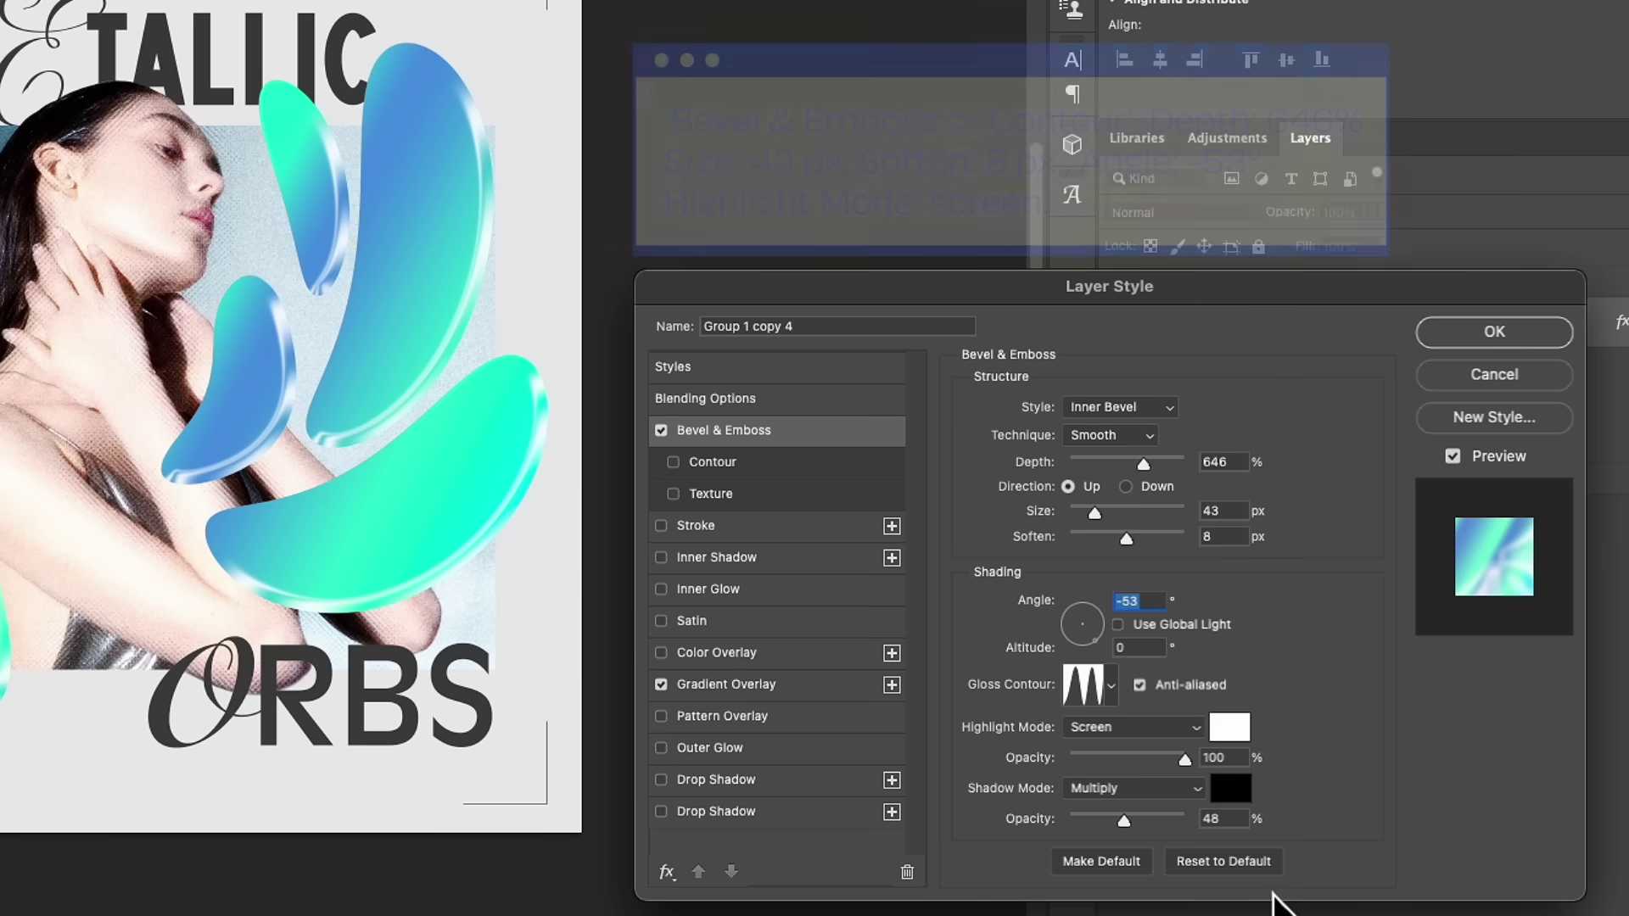
pyautogui.click(673, 462)
pyautogui.click(680, 558)
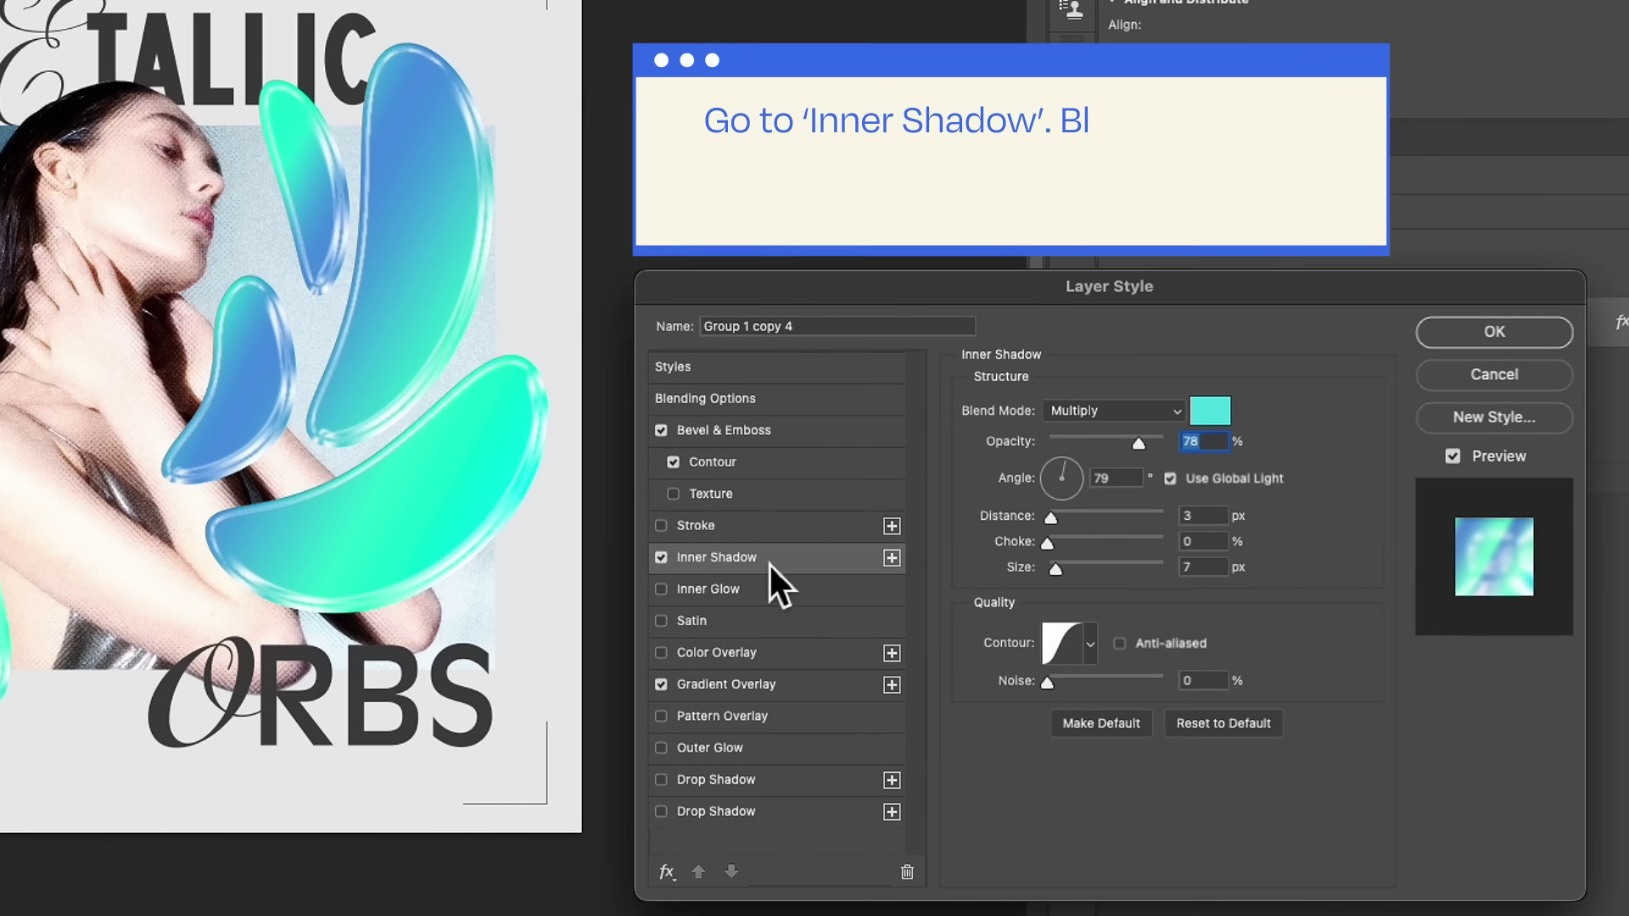
# Set the Inner Shadow to pale cyan Multiply, 78%, distance 3, size 7, with an edited contour
pyautogui.click(1209, 414)
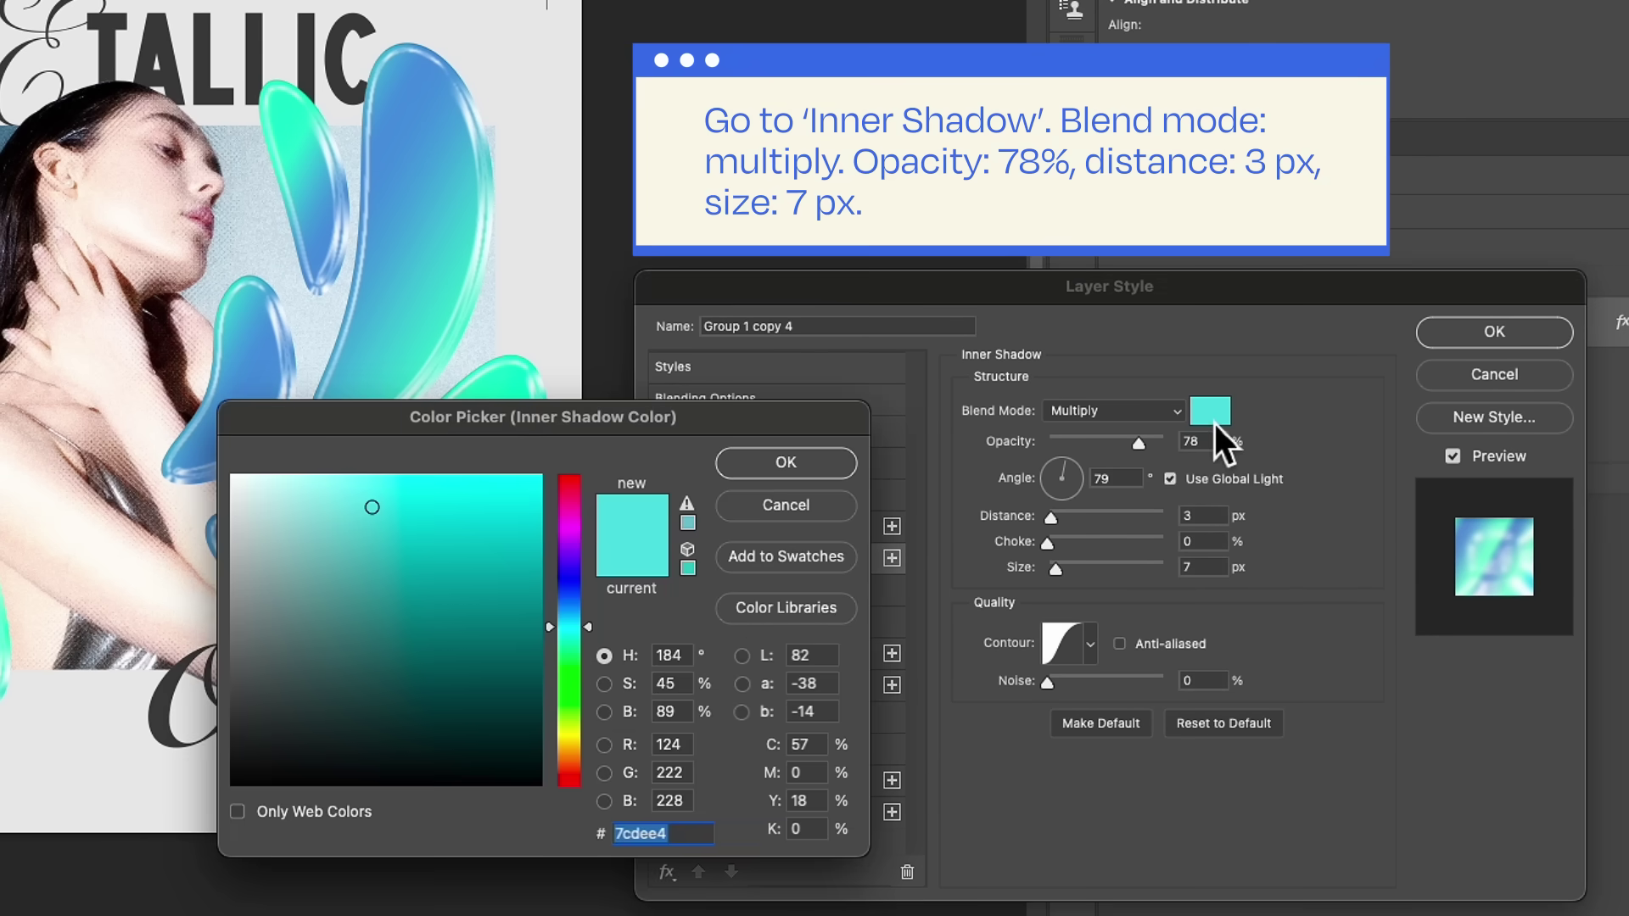
pyautogui.click(372, 505)
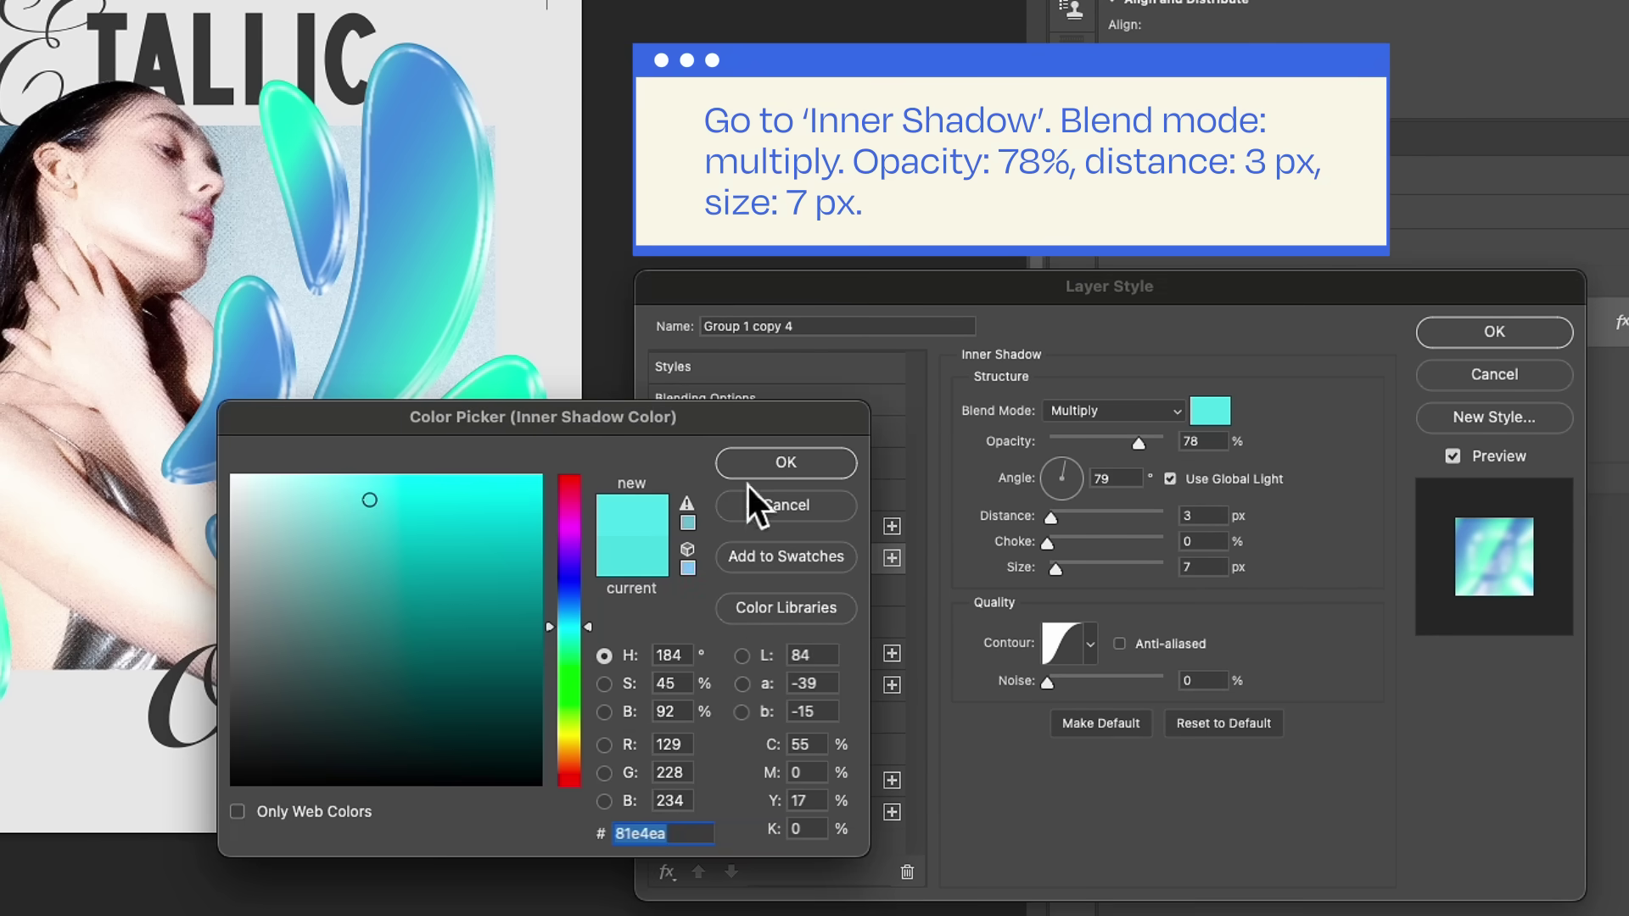
pyautogui.click(786, 462)
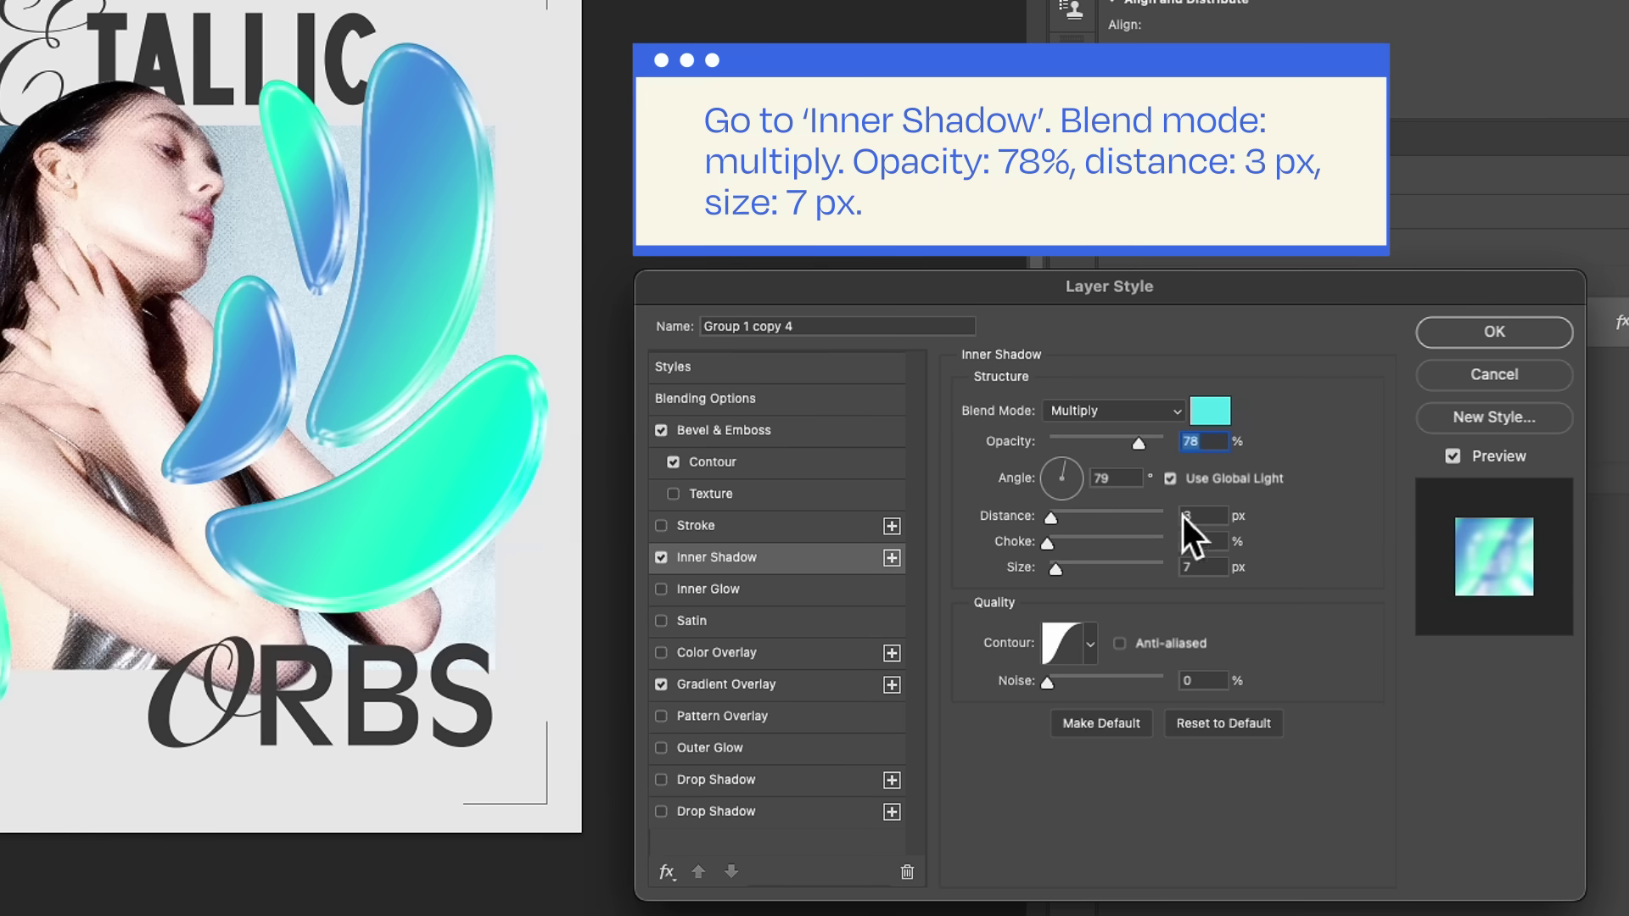
pyautogui.click(1080, 657)
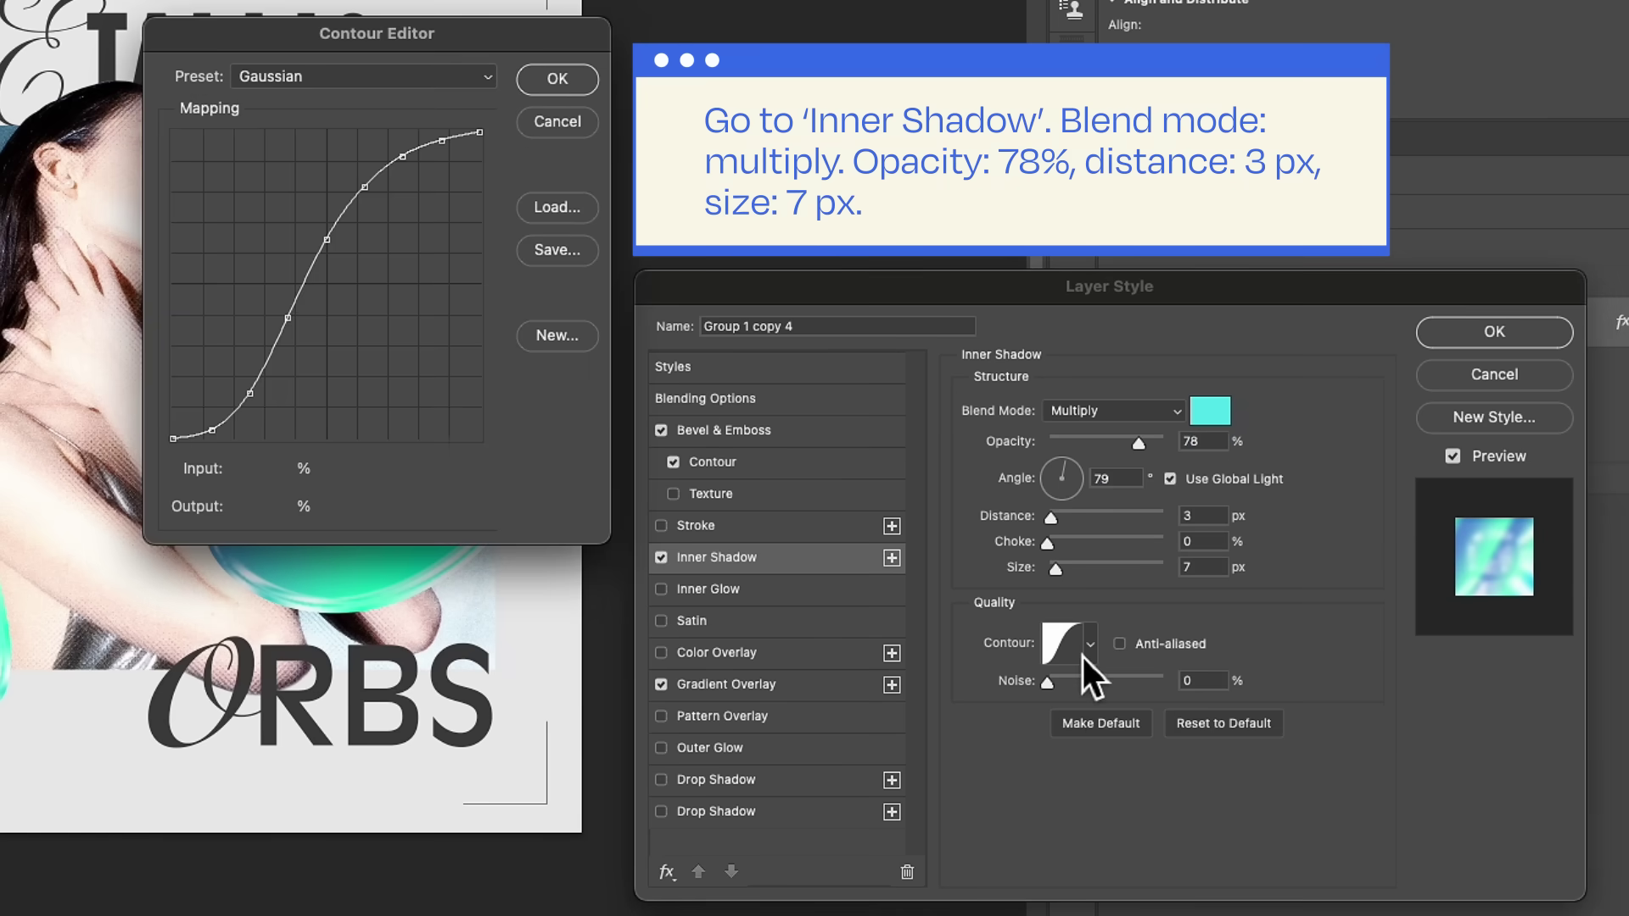
pyautogui.click(550, 70)
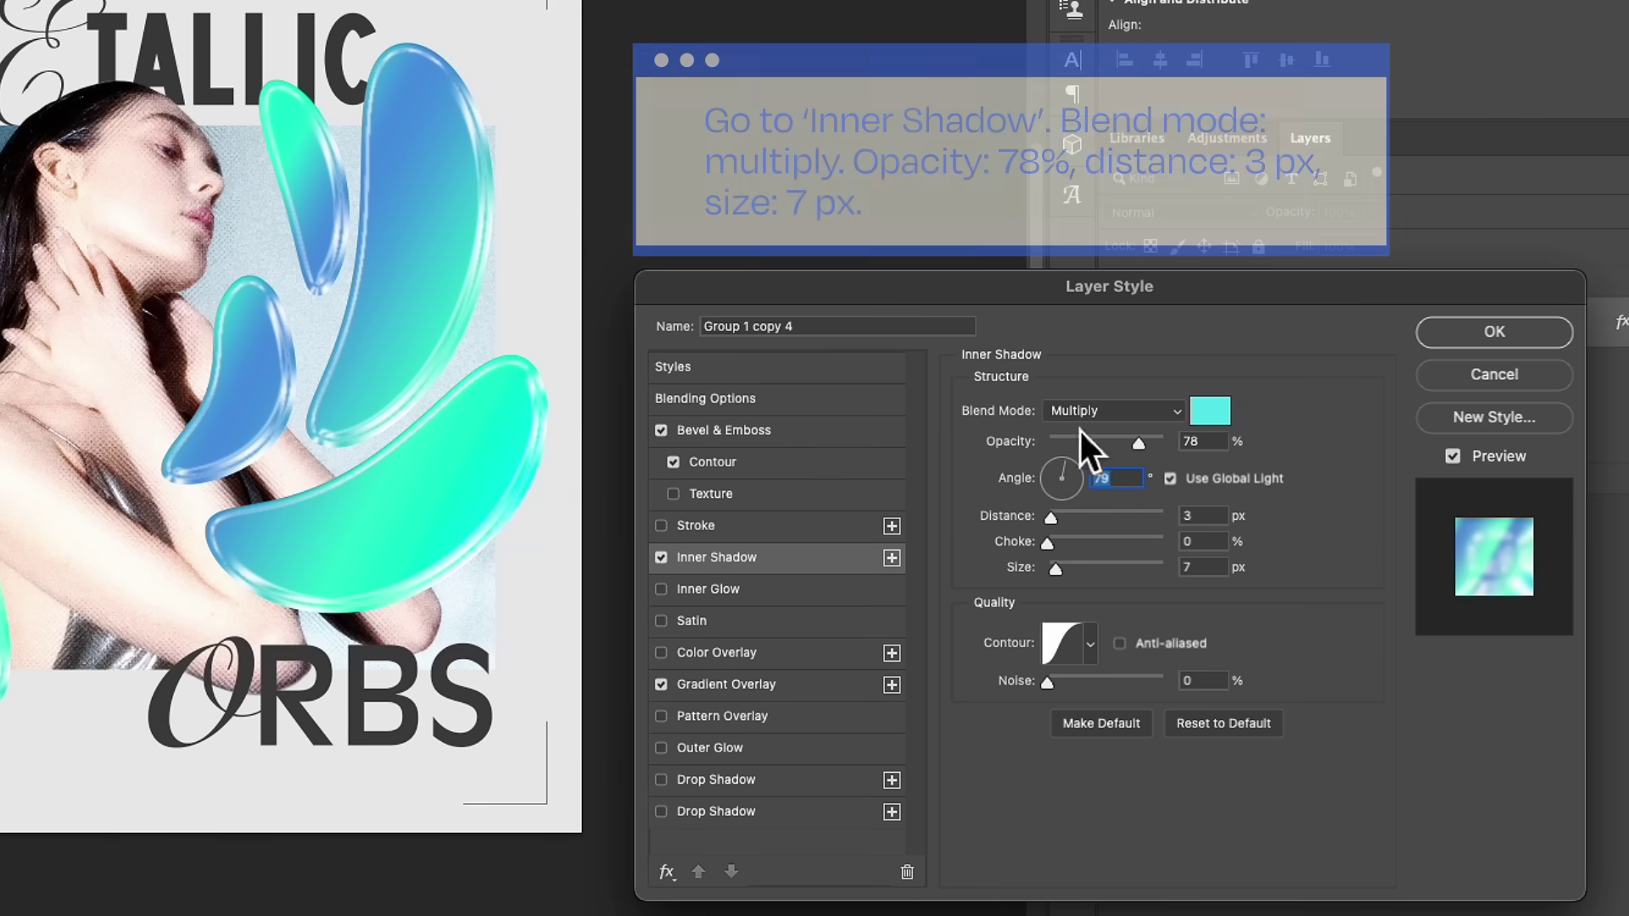
# Enable Inner Glow at 45% opacity with 0 noise
pyautogui.click(735, 603)
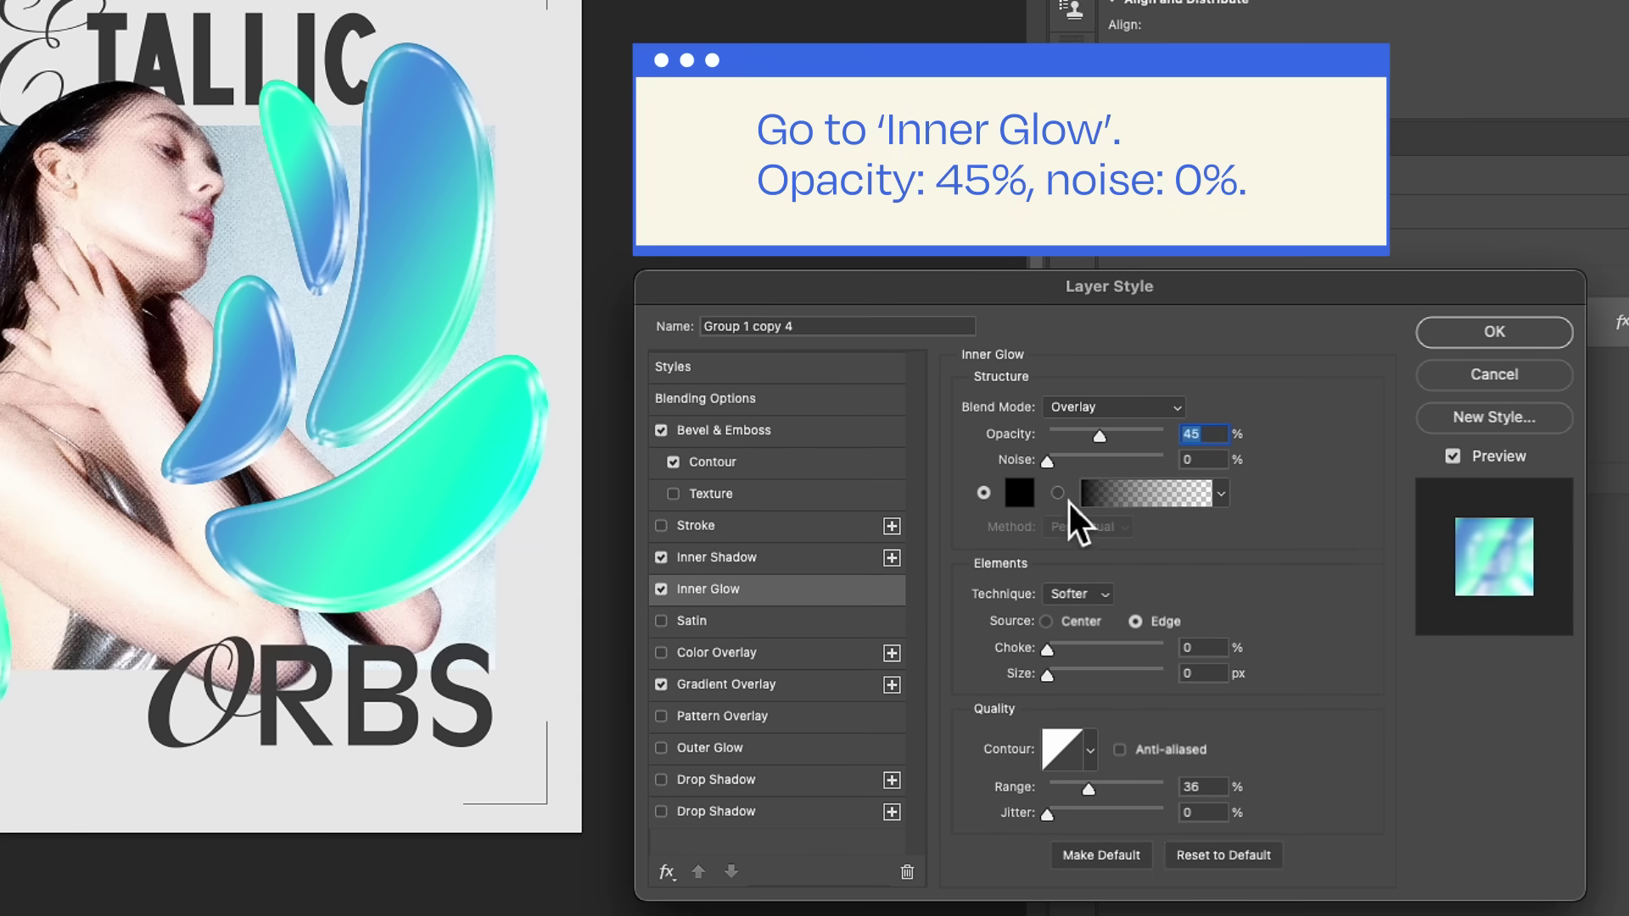
pyautogui.click(1220, 436)
pyautogui.press('Tab')
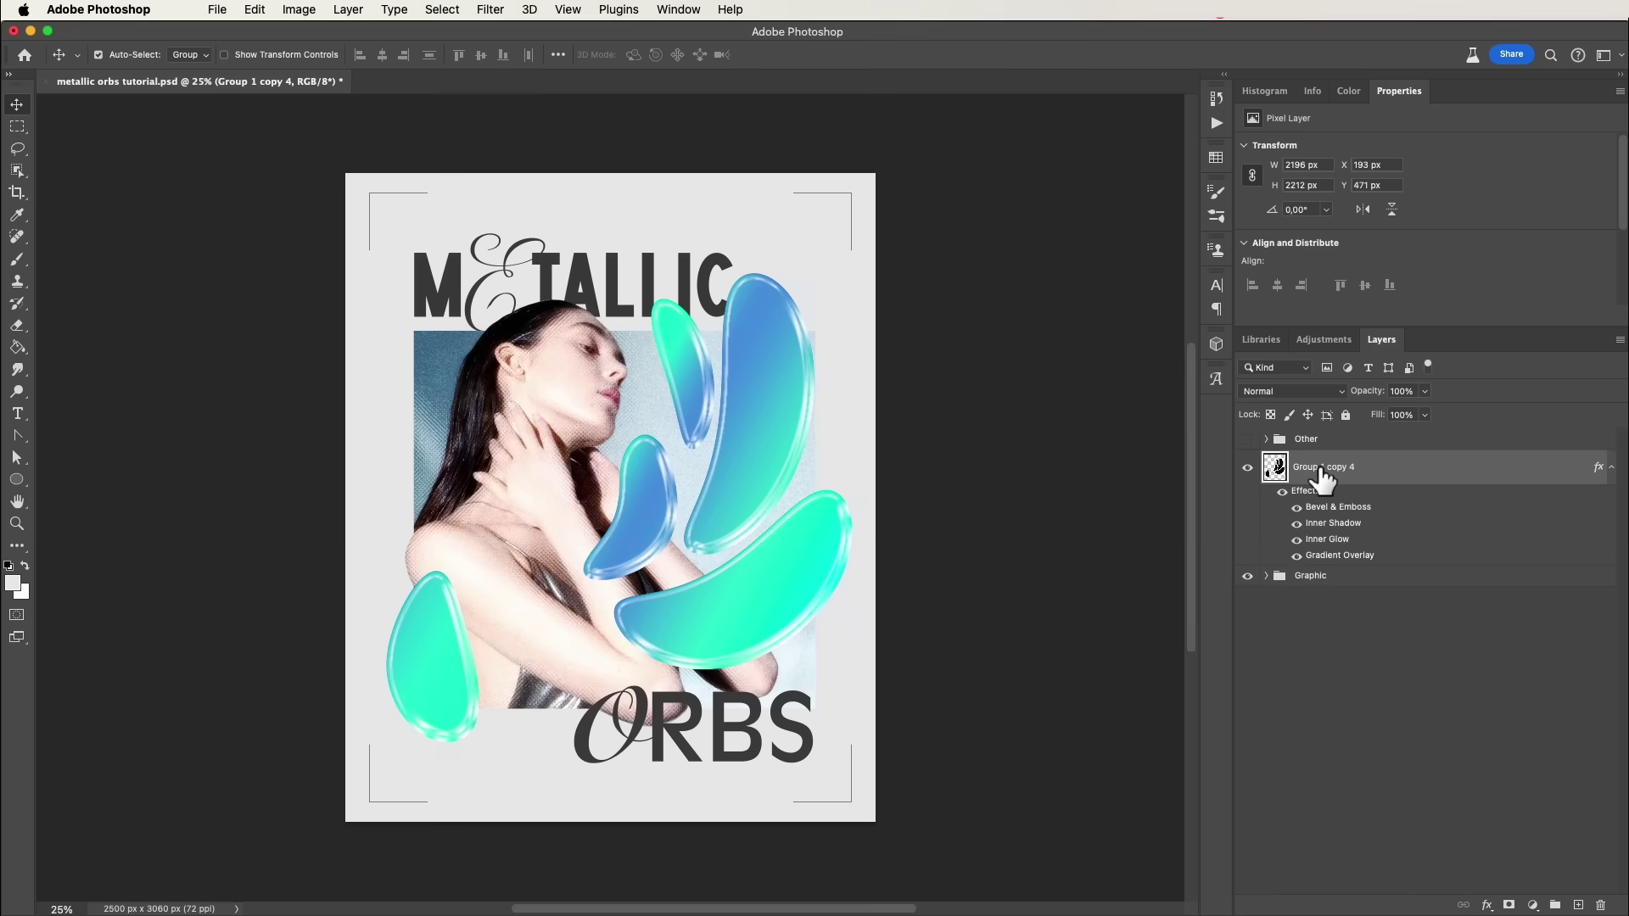
# Add a layer mask to the orbs layer and fill it black to hide the orbs
pyautogui.click(1509, 905)
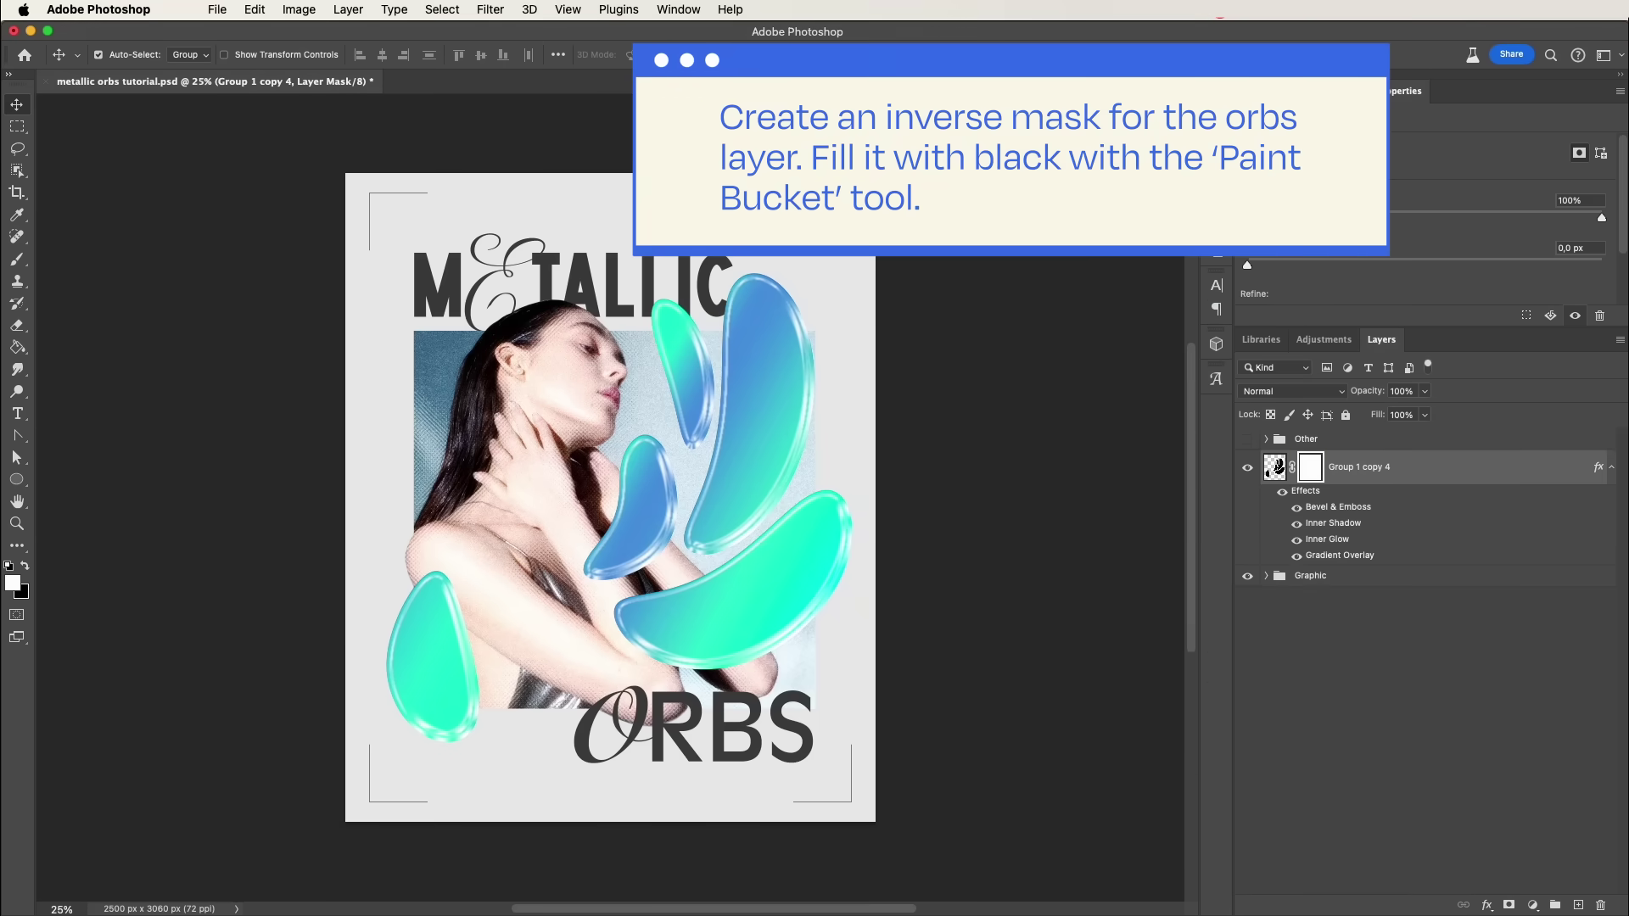
pyautogui.click(17, 348)
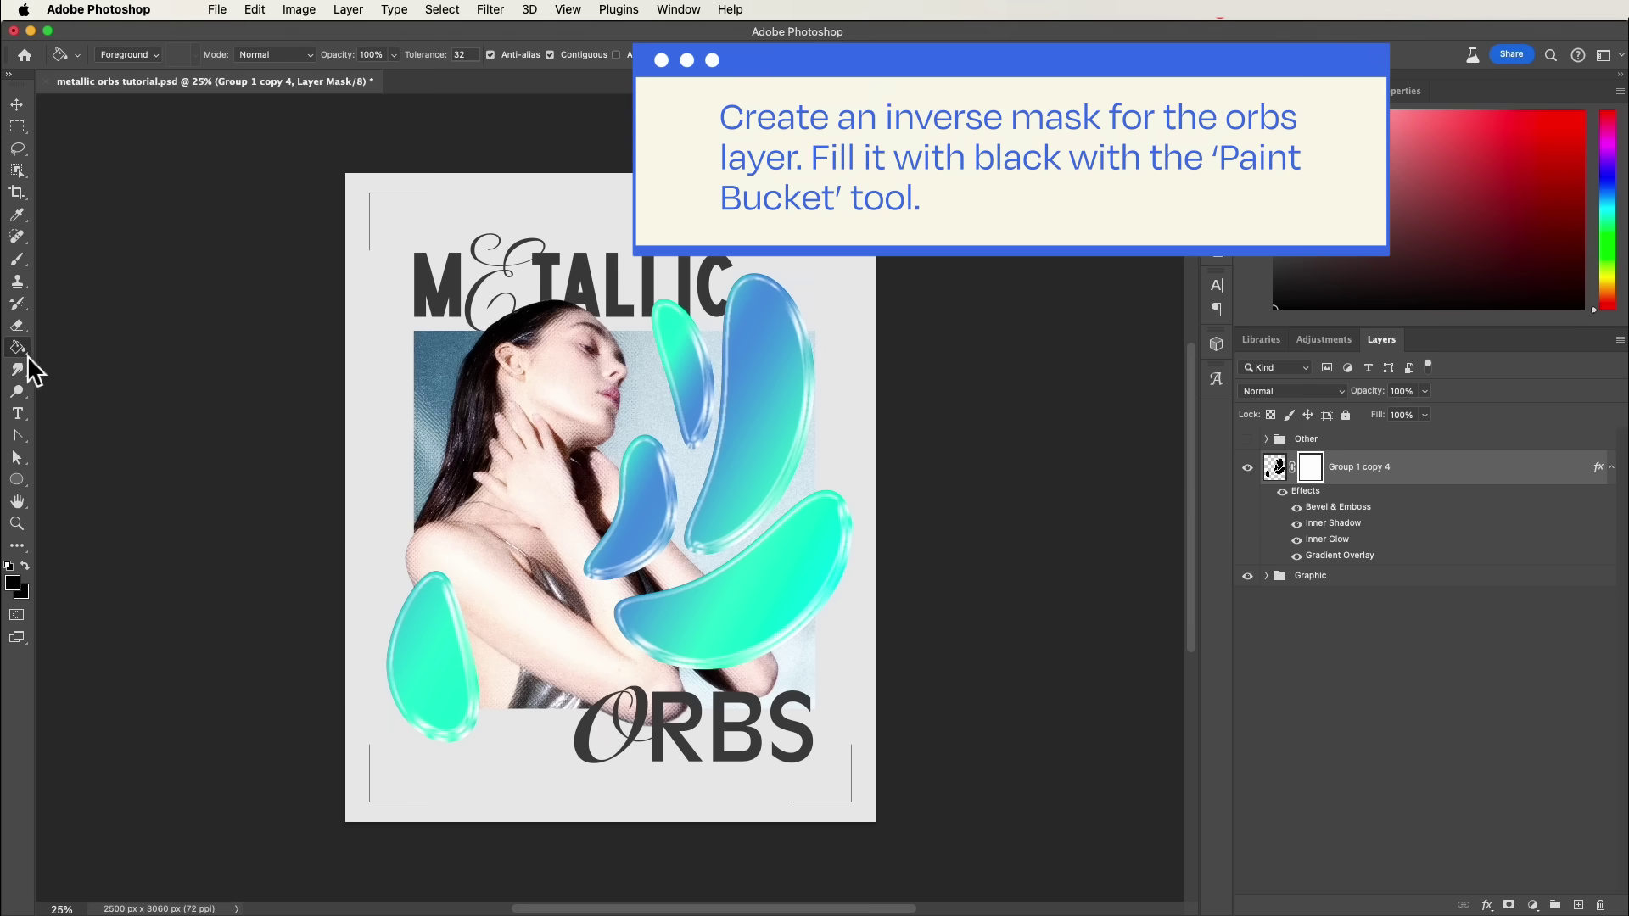
pyautogui.click(687, 415)
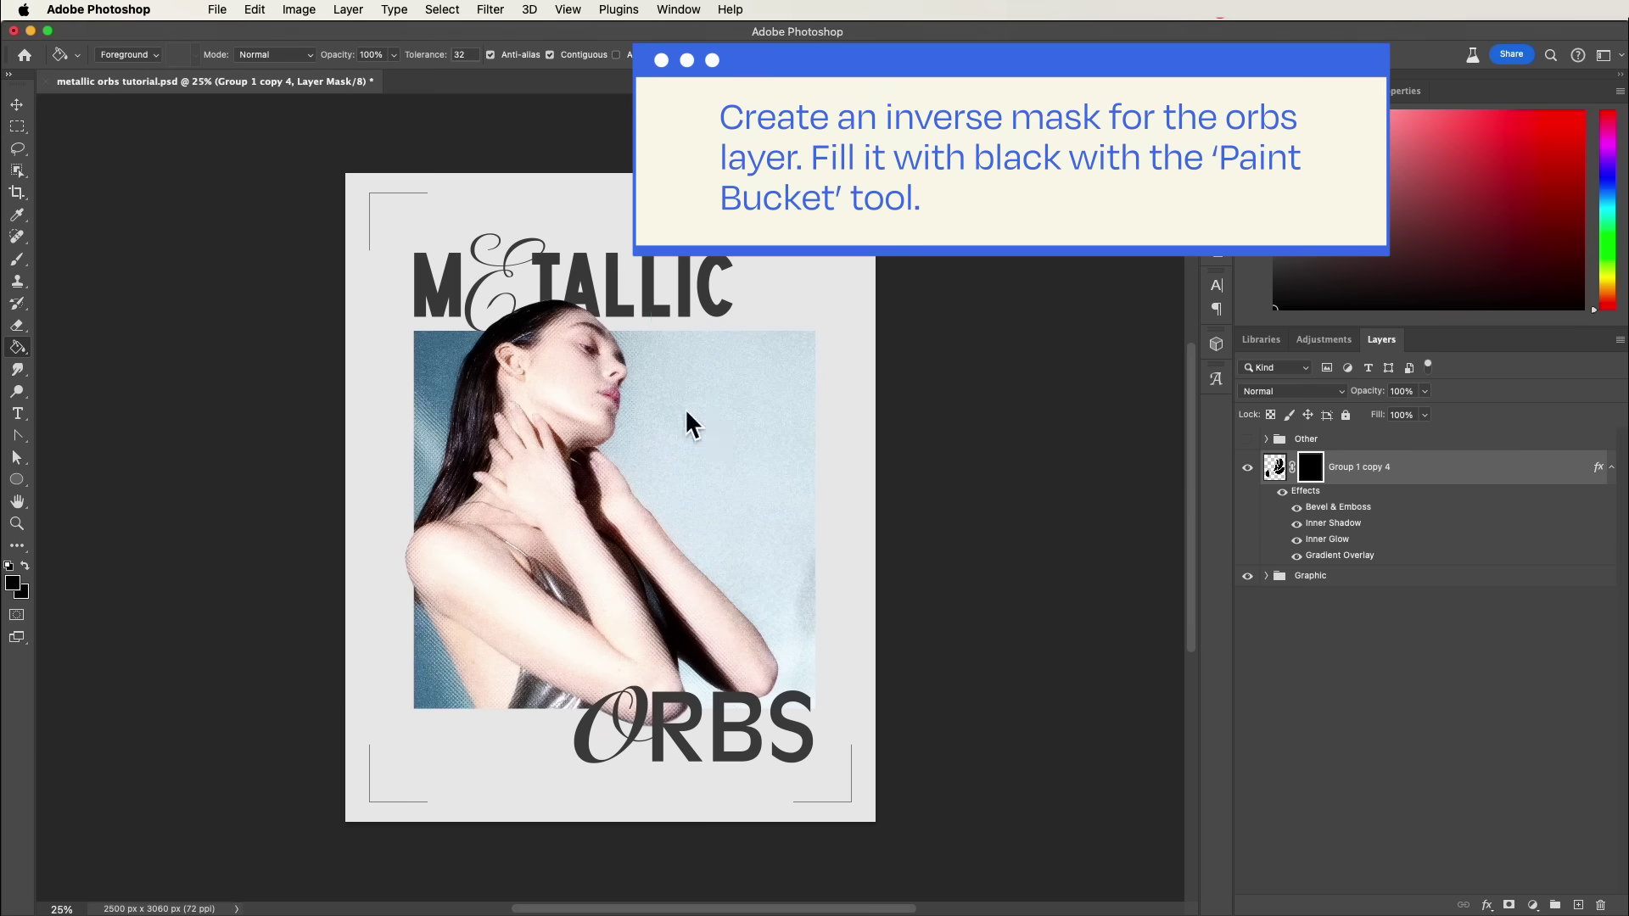
# Paint the orb edges back in with a soft round brush, using black to hide excess
pyautogui.click(17, 260)
pyautogui.click(124, 56)
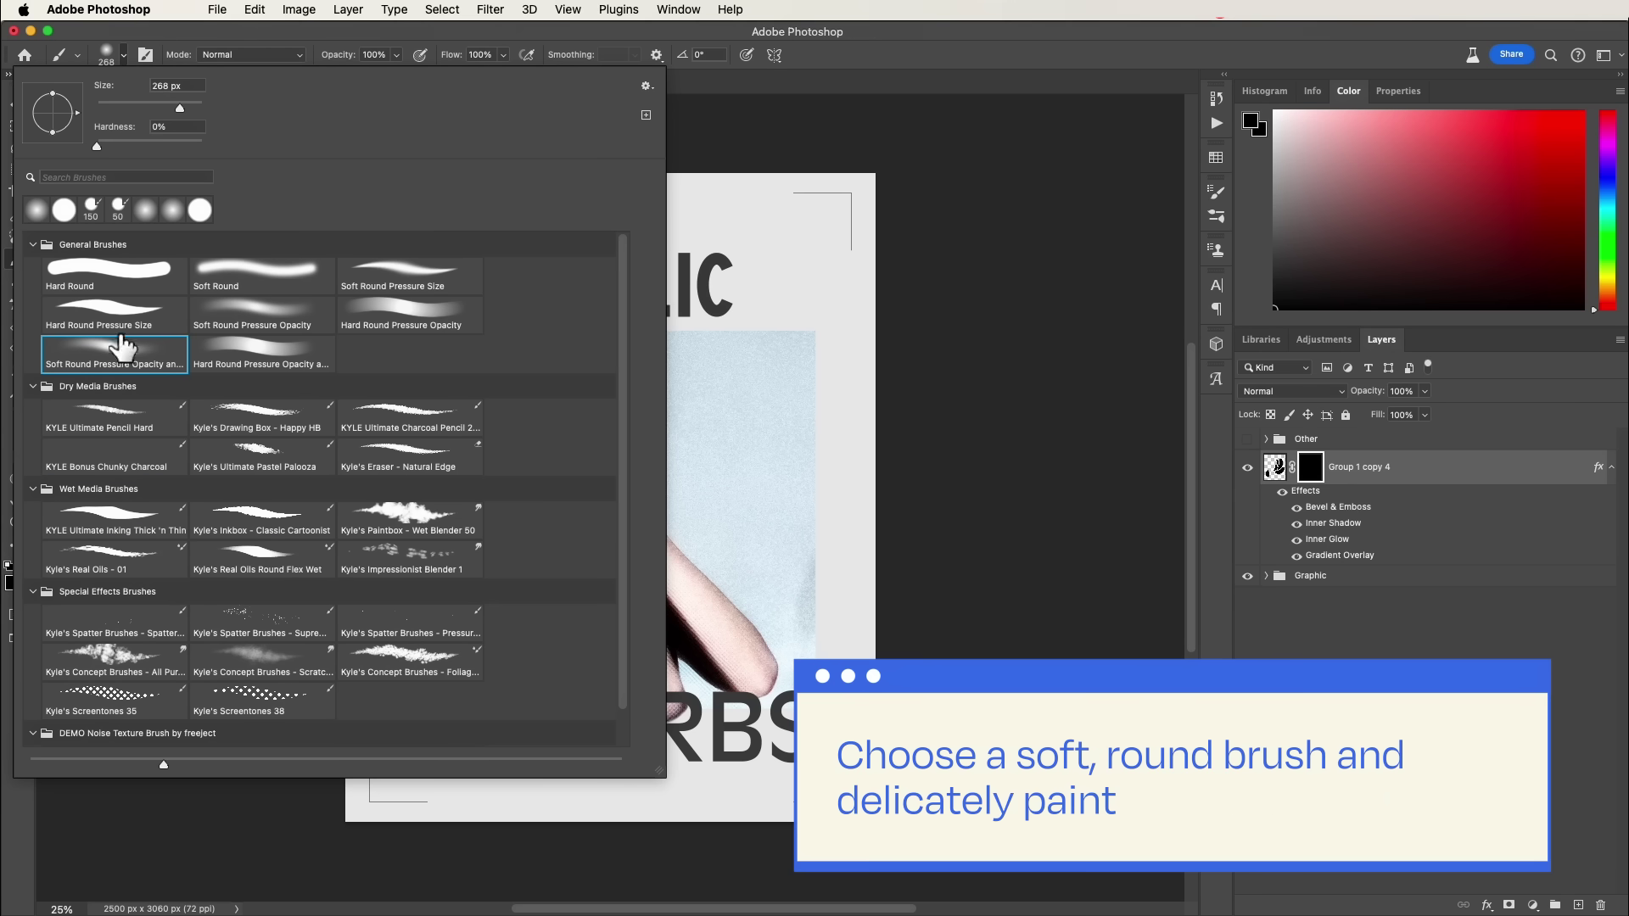
pyautogui.click(124, 56)
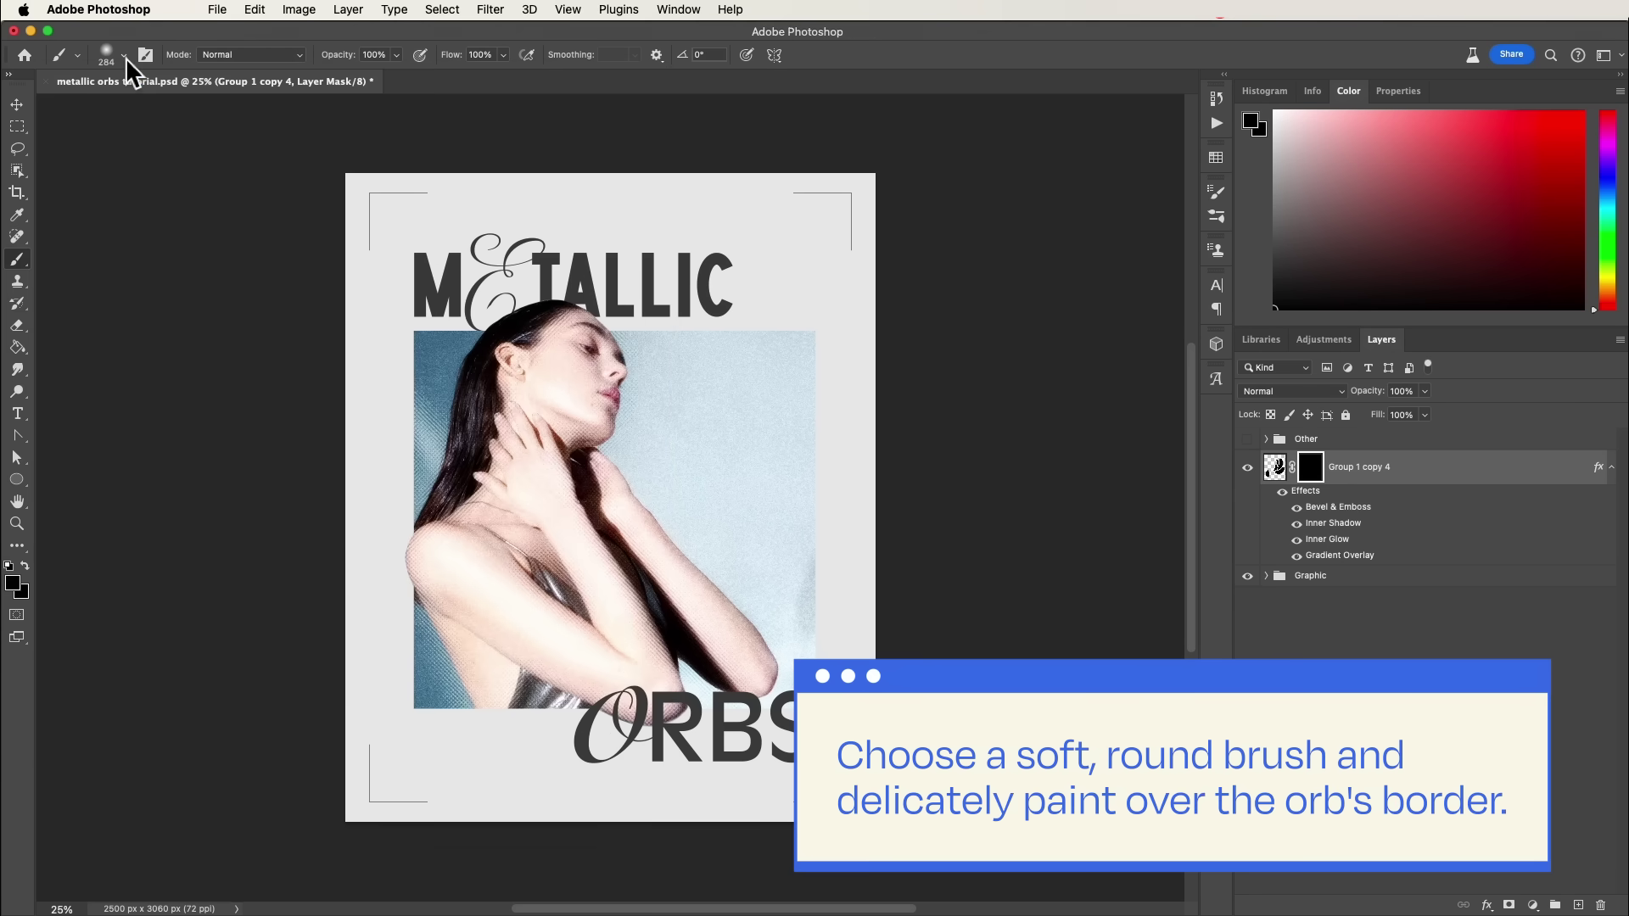
pyautogui.moveTo(759, 285)
pyautogui.mouseDown()
pyautogui.moveTo(843, 378)
pyautogui.moveTo(837, 626)
pyautogui.moveTo(661, 651)
pyautogui.moveTo(753, 552)
pyautogui.moveTo(421, 563)
pyautogui.moveTo(393, 659)
pyautogui.moveTo(477, 576)
pyautogui.moveTo(364, 618)
pyautogui.moveTo(715, 345)
pyautogui.moveTo(690, 516)
pyautogui.moveTo(816, 304)
pyautogui.moveTo(815, 455)
pyautogui.moveTo(691, 277)
pyautogui.moveTo(654, 443)
pyautogui.moveTo(604, 455)
pyautogui.moveTo(563, 582)
pyautogui.moveTo(632, 500)
pyautogui.mouseUp()
pyautogui.press('x')
pyautogui.moveTo(764, 344)
pyautogui.mouseDown()
pyautogui.moveTo(748, 305)
pyautogui.moveTo(746, 470)
pyautogui.moveTo(788, 567)
pyautogui.moveTo(662, 608)
pyautogui.mouseUp()
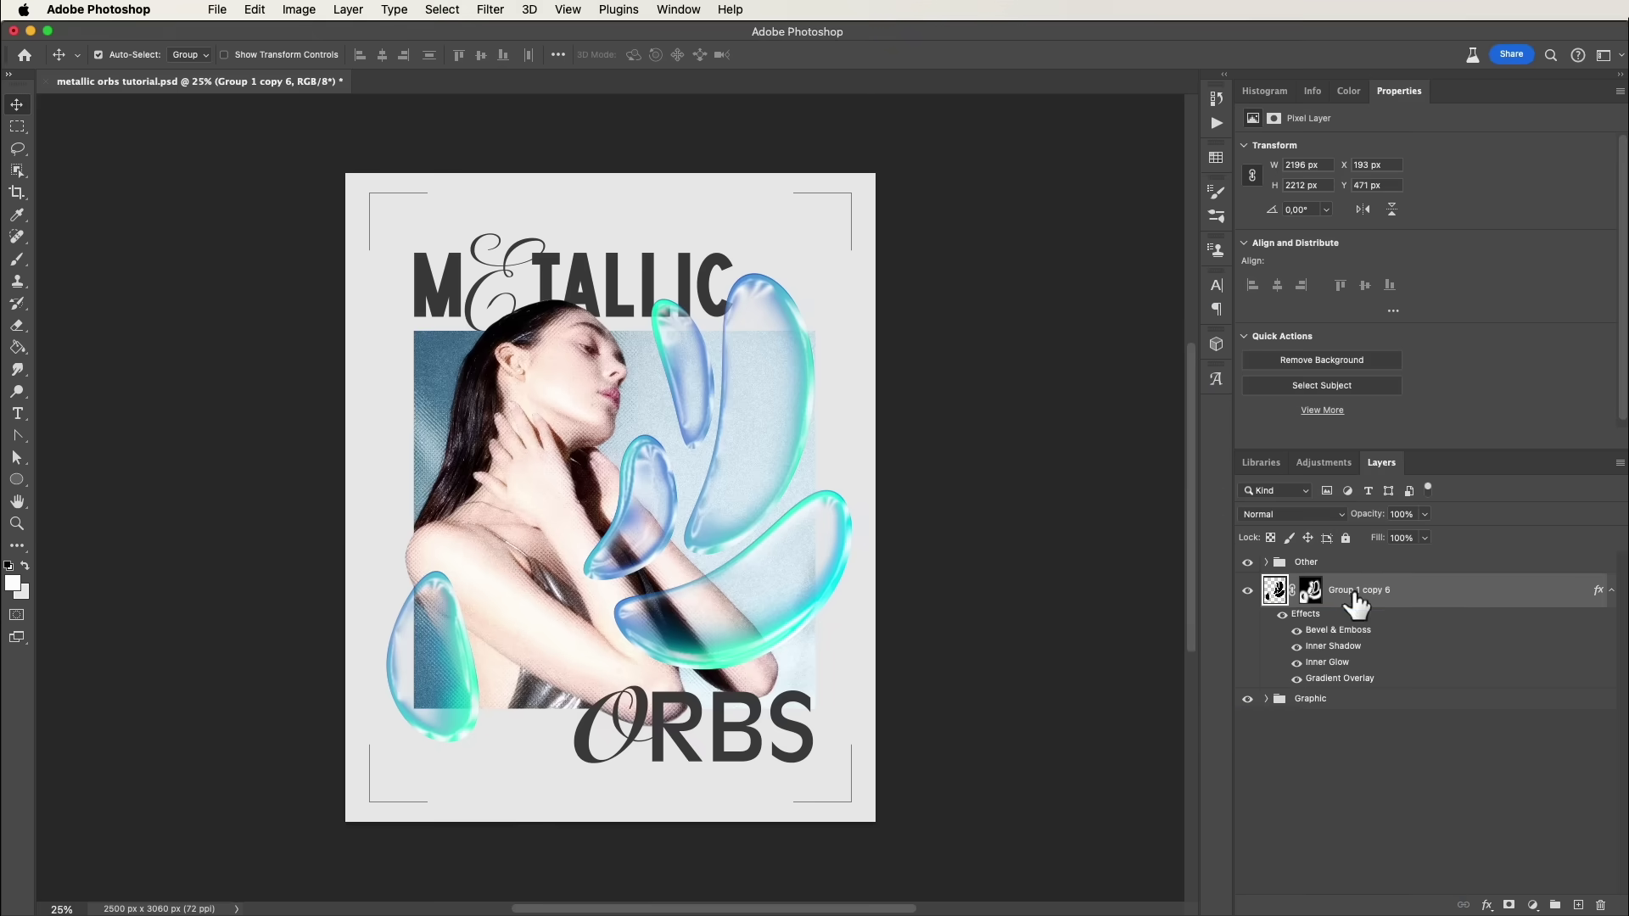
# Duplicate the masked orbs layer and rasterize the duplicate's layer style
pyautogui.moveTo(1357, 594); pyautogui.dragTo(1578, 904)
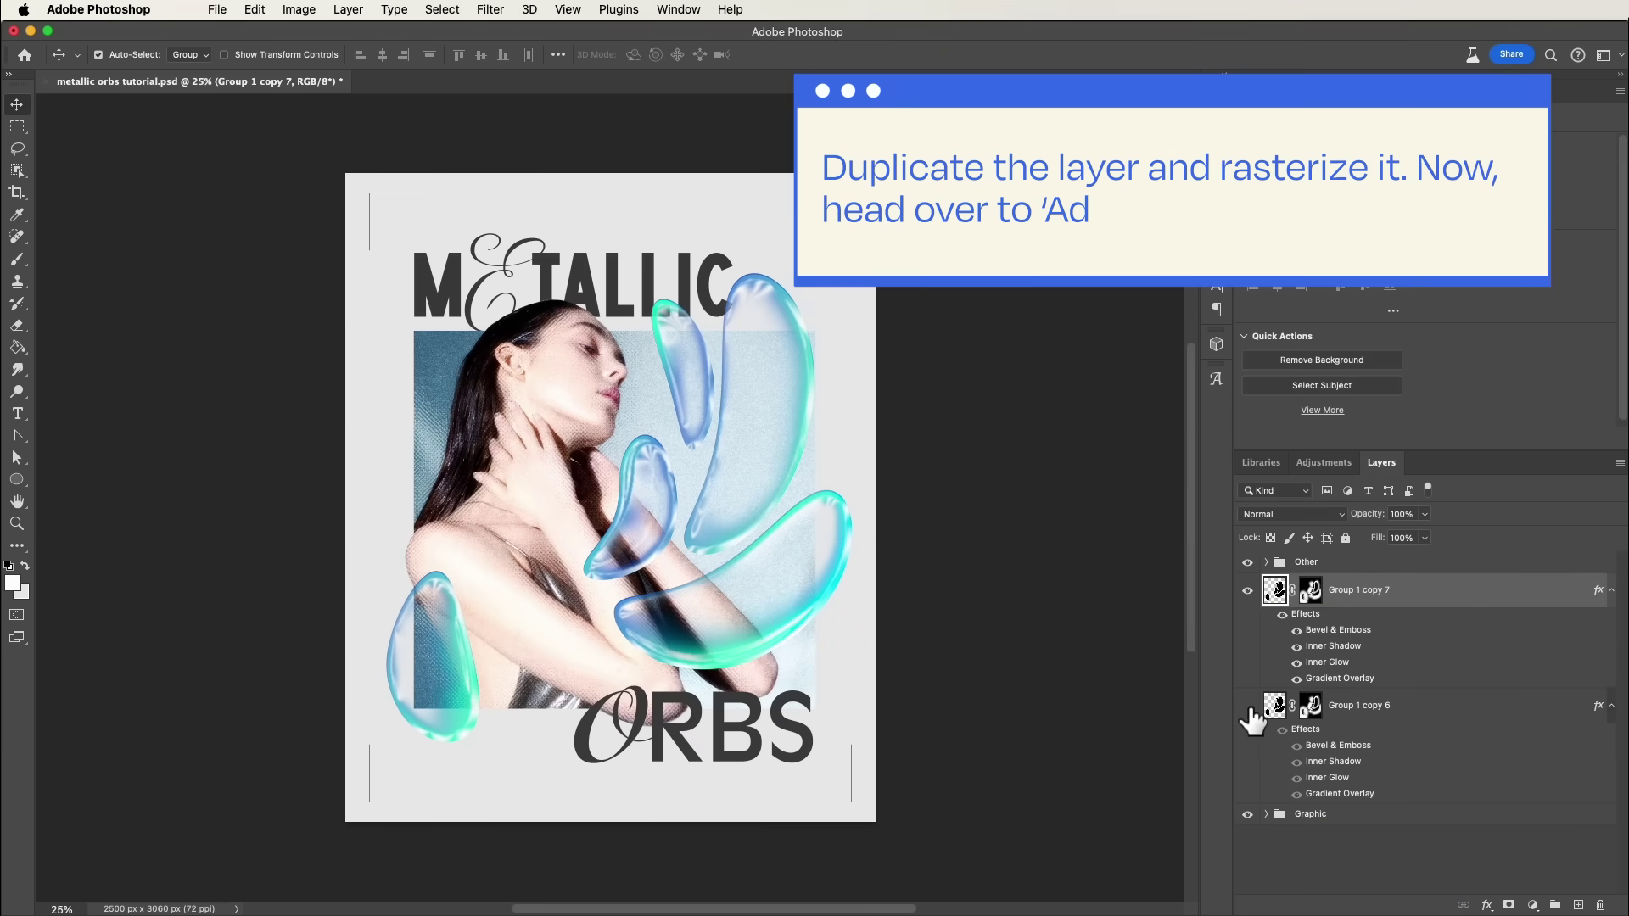
pyautogui.rightClick(1352, 597)
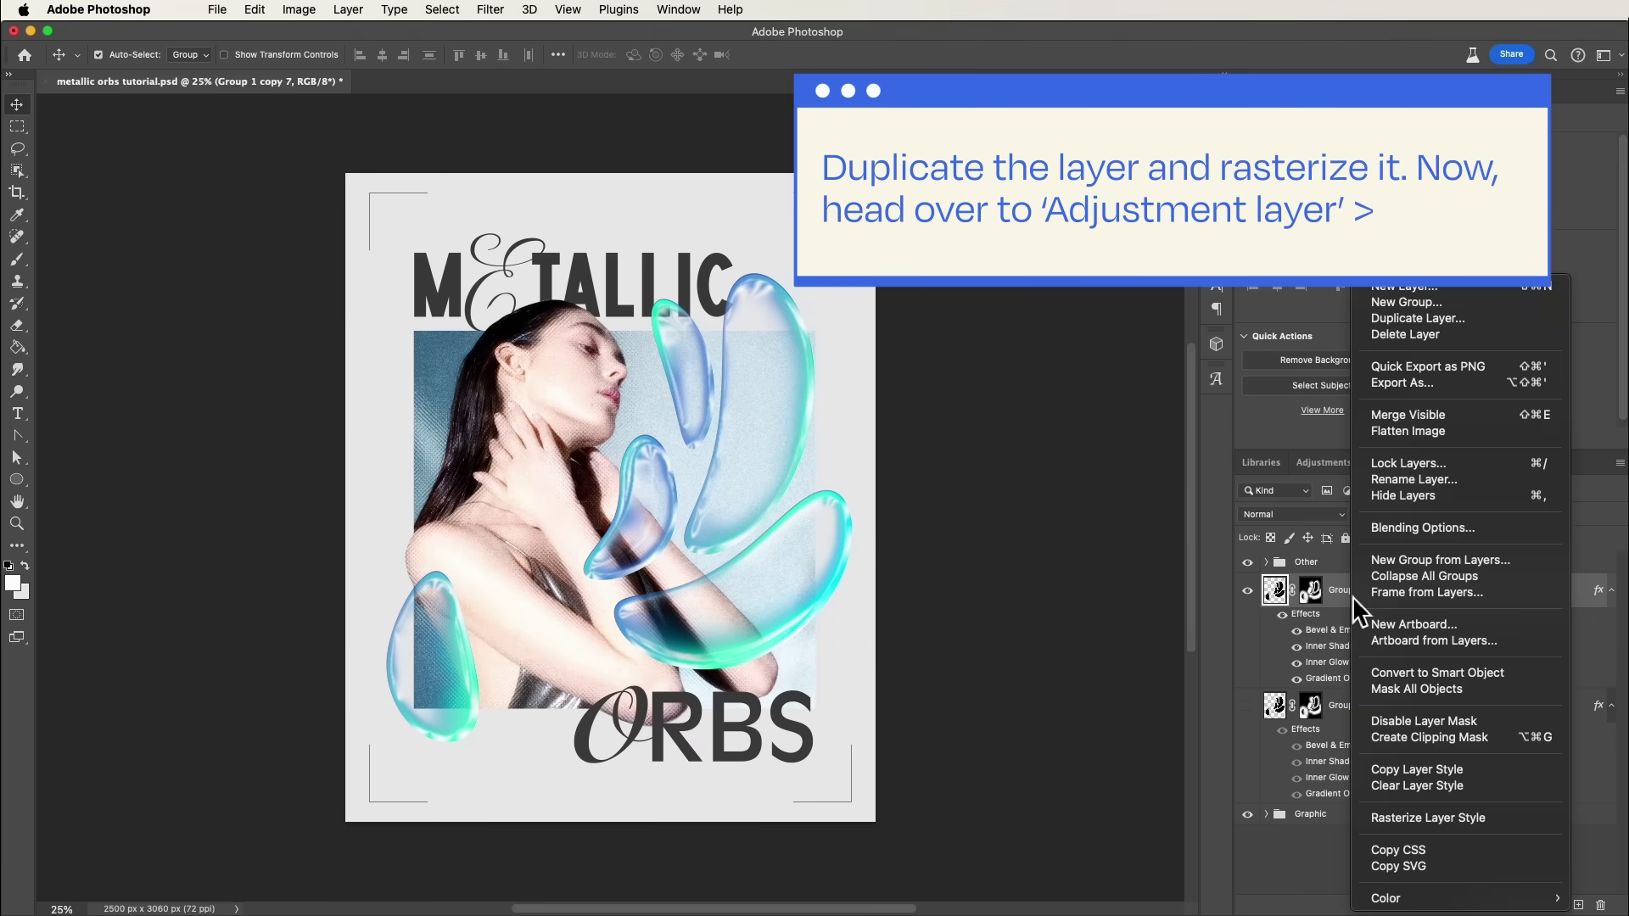
pyautogui.click(1447, 819)
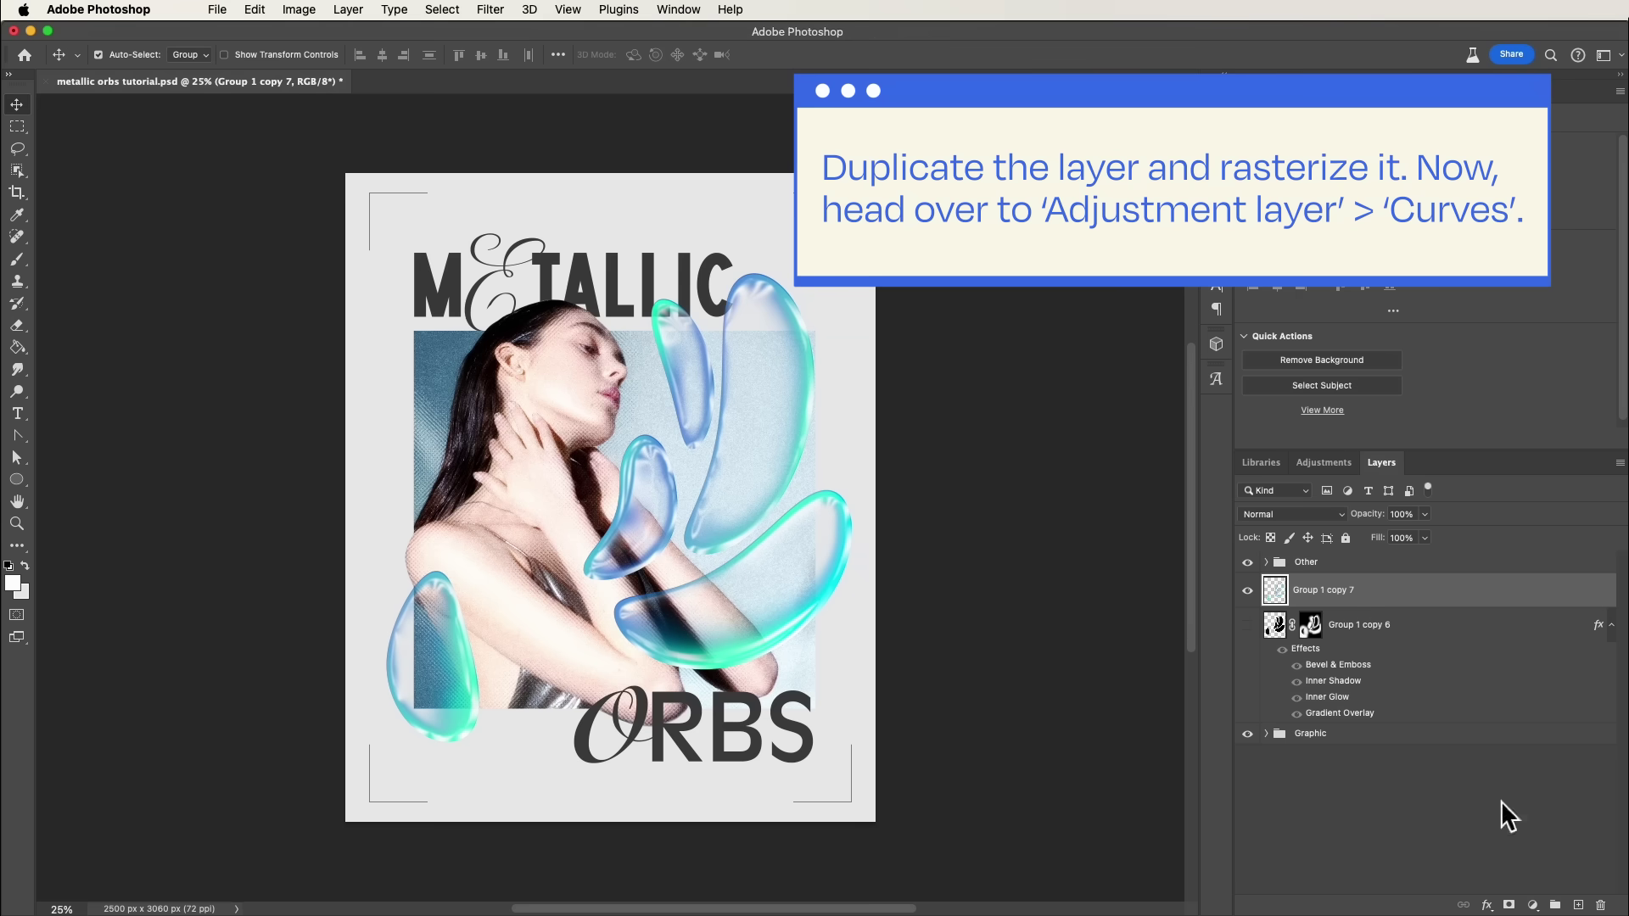
# Add a Curves adjustment clipped to the orbs copy, steepening the curve to brighten the orbs
pyautogui.click(1535, 905)
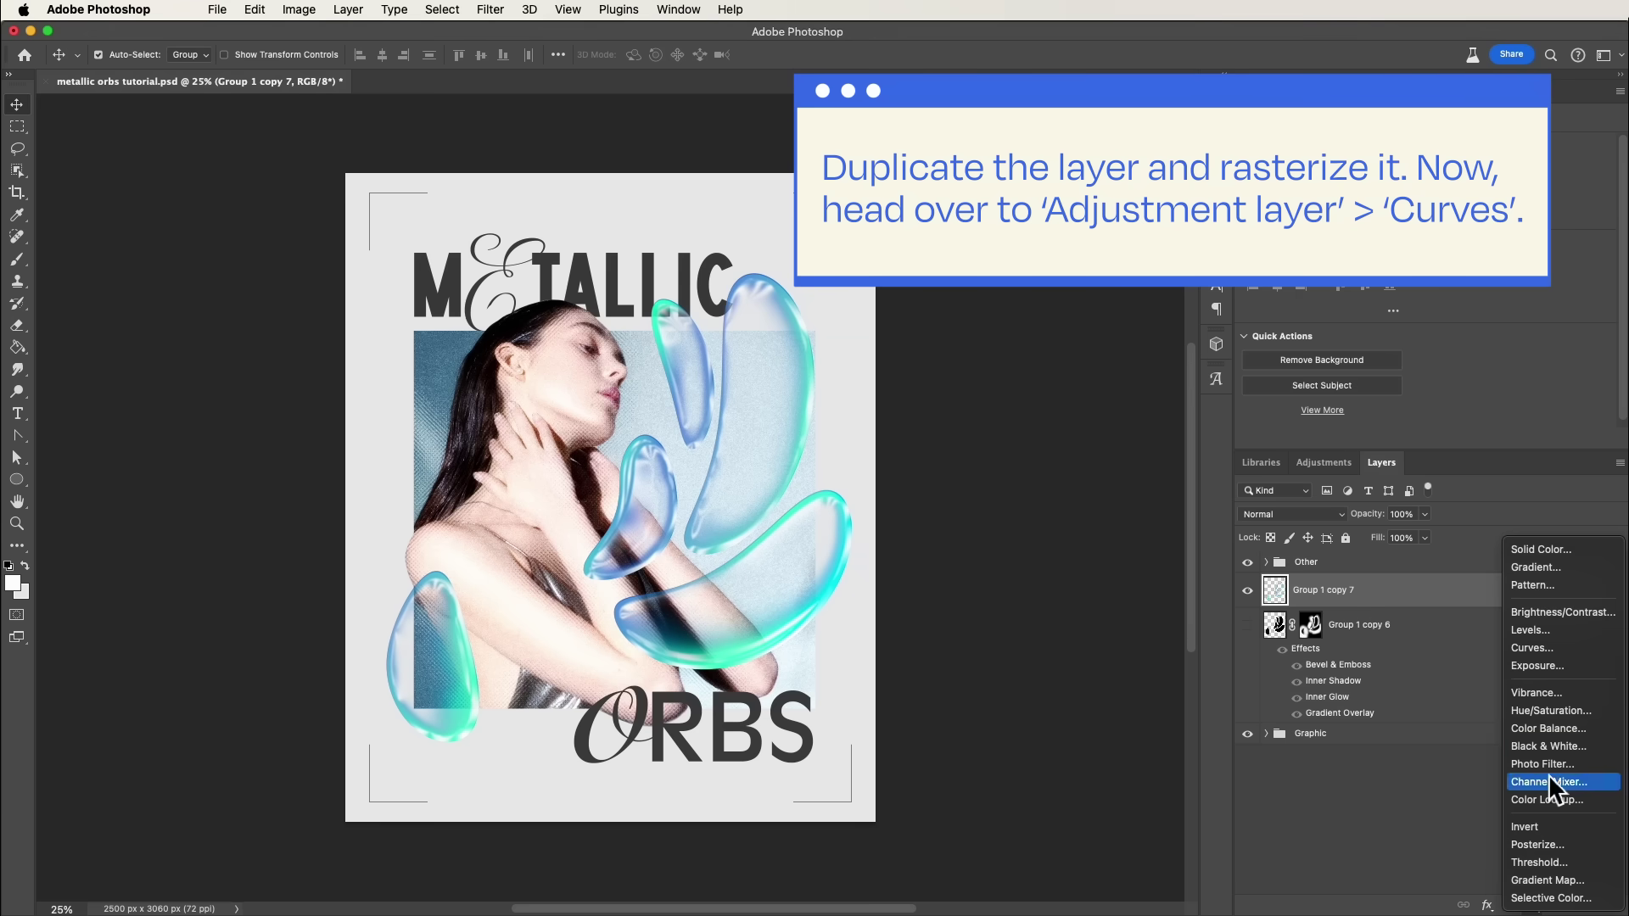
pyautogui.click(1540, 647)
pyautogui.click(1499, 439)
pyautogui.moveTo(1332, 415); pyautogui.dragTo(1391, 415)
pyautogui.moveTo(1549, 415); pyautogui.dragTo(1540, 414)
pyautogui.moveTo(1454, 327); pyautogui.dragTo(1439, 321)
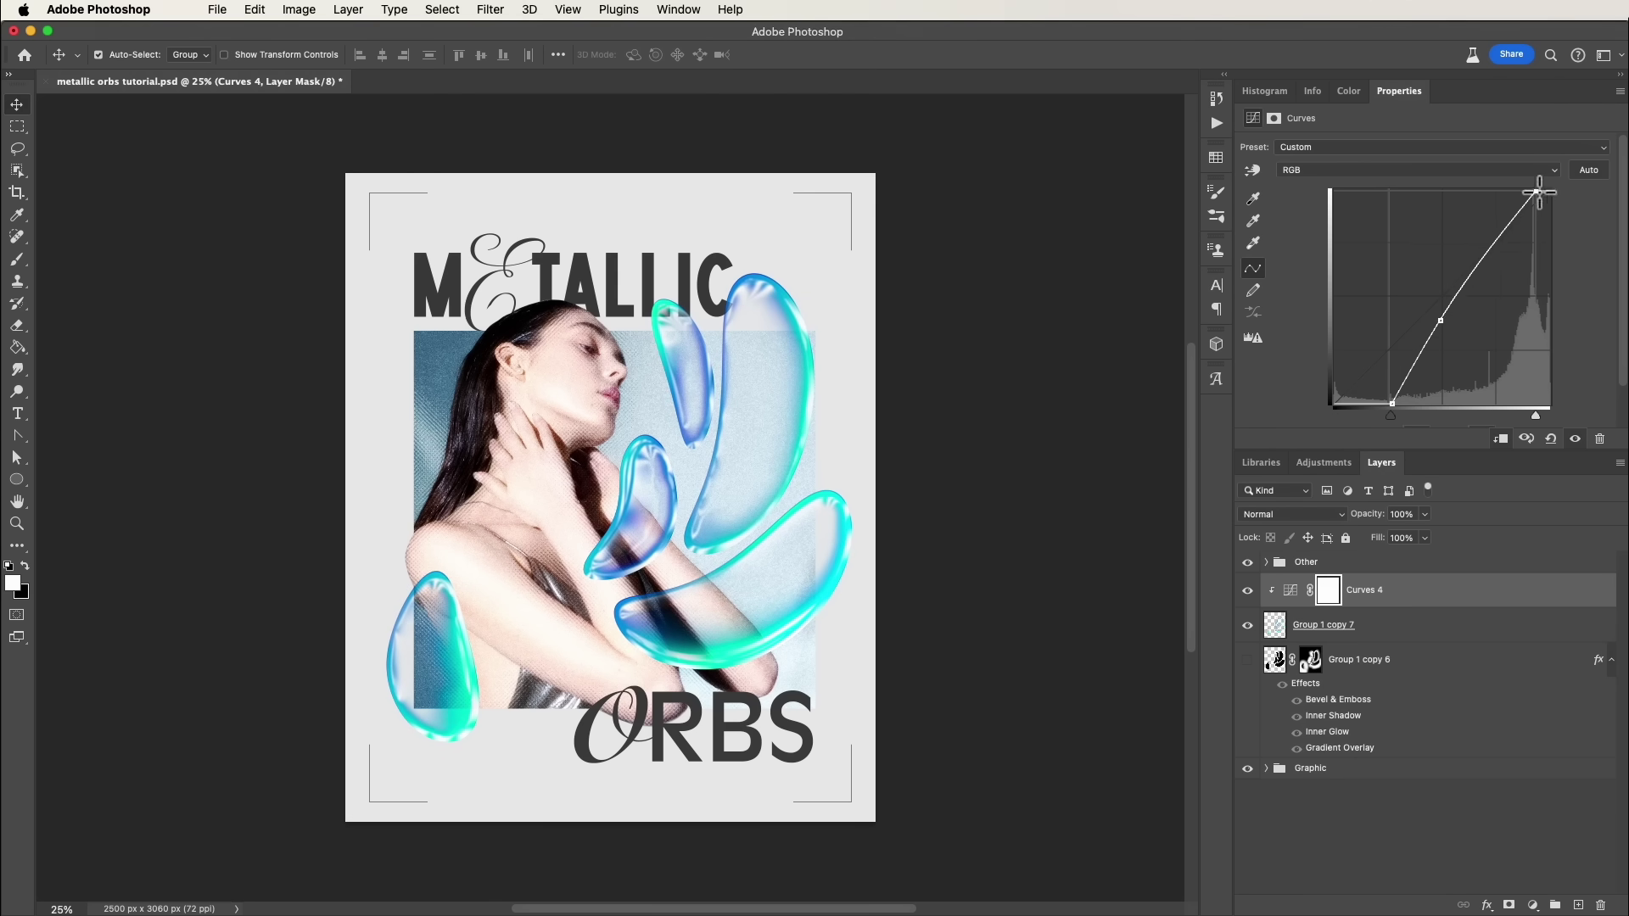
# Add a Levels adjustment clipped to Group 1 copy 7 with input levels 15, 0.84 and 252
pyautogui.click(1403, 659)
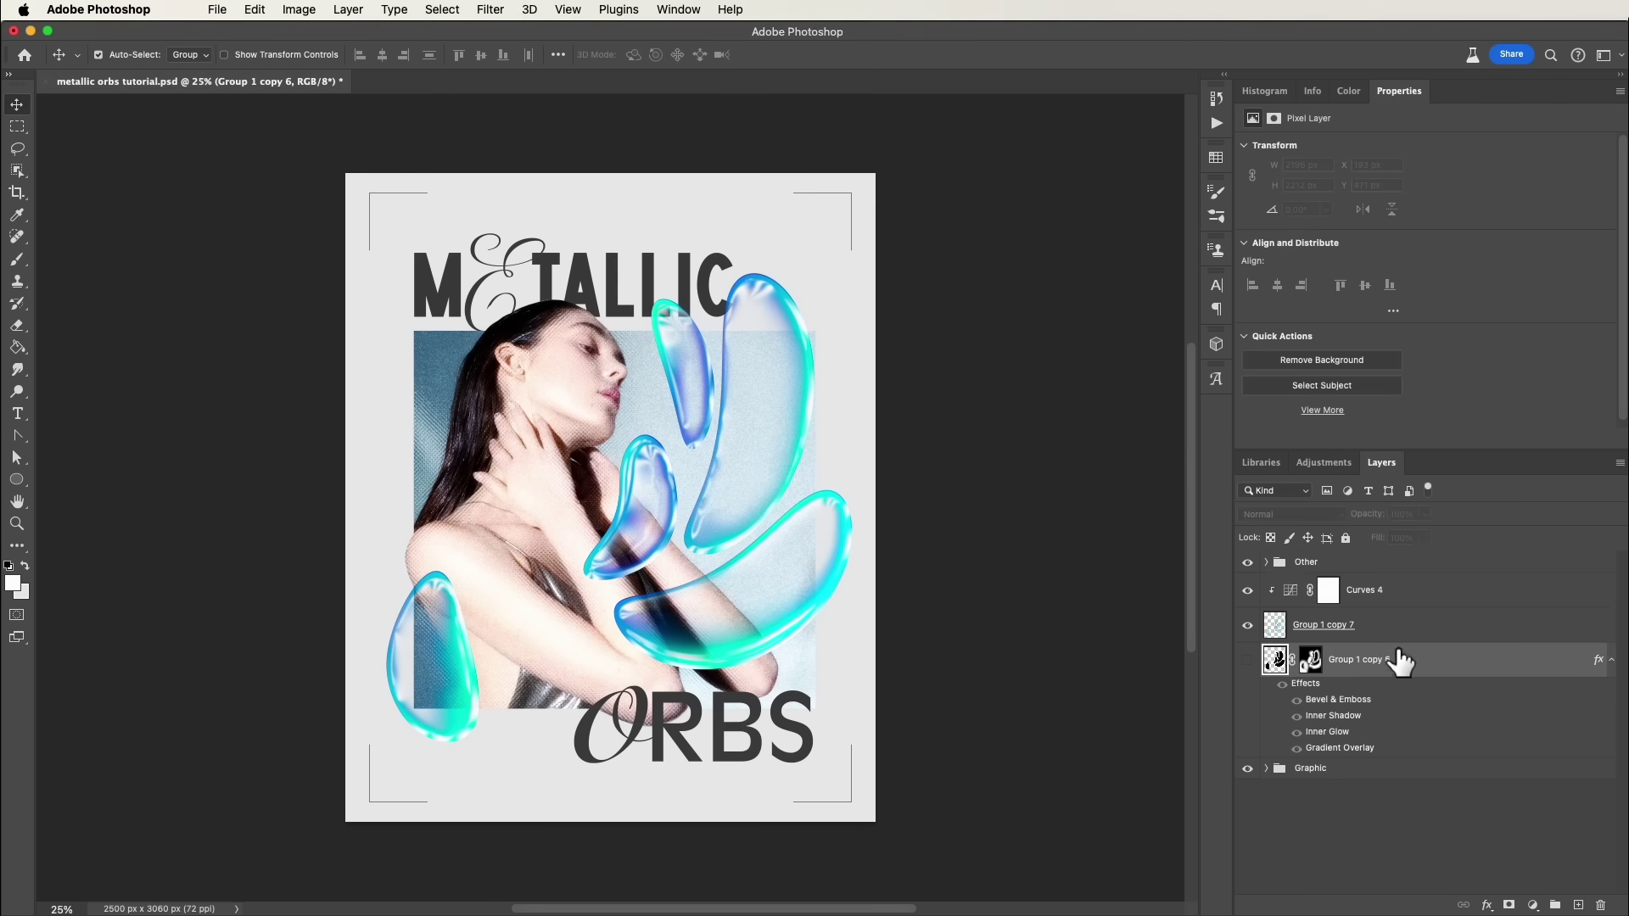
pyautogui.click(1403, 632)
pyautogui.click(1534, 904)
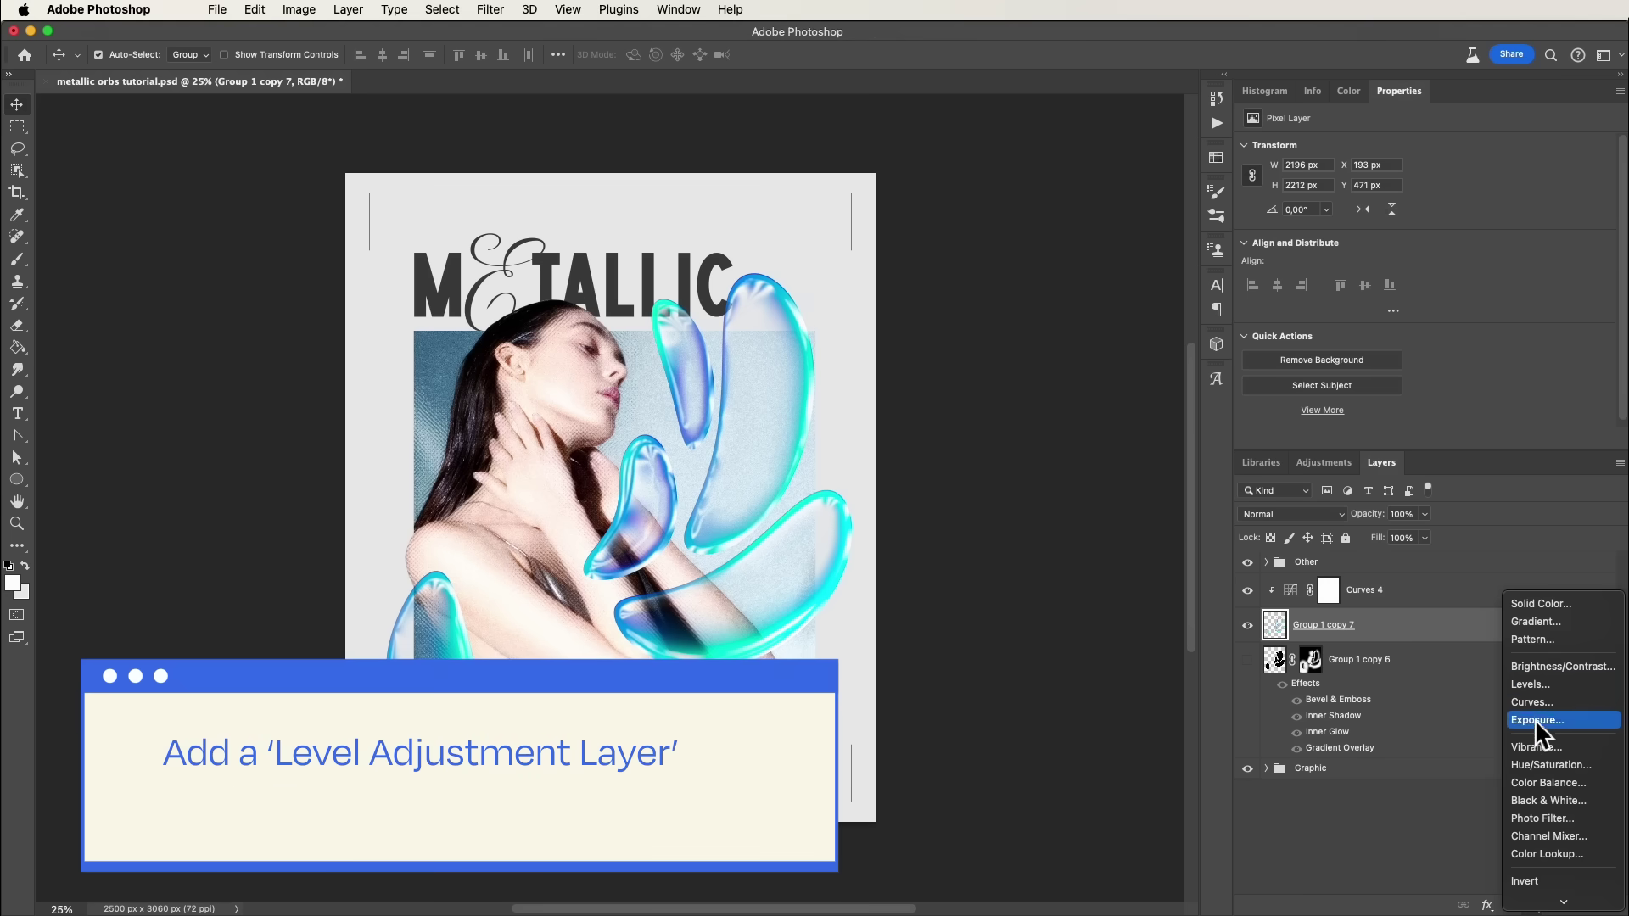
pyautogui.click(1530, 684)
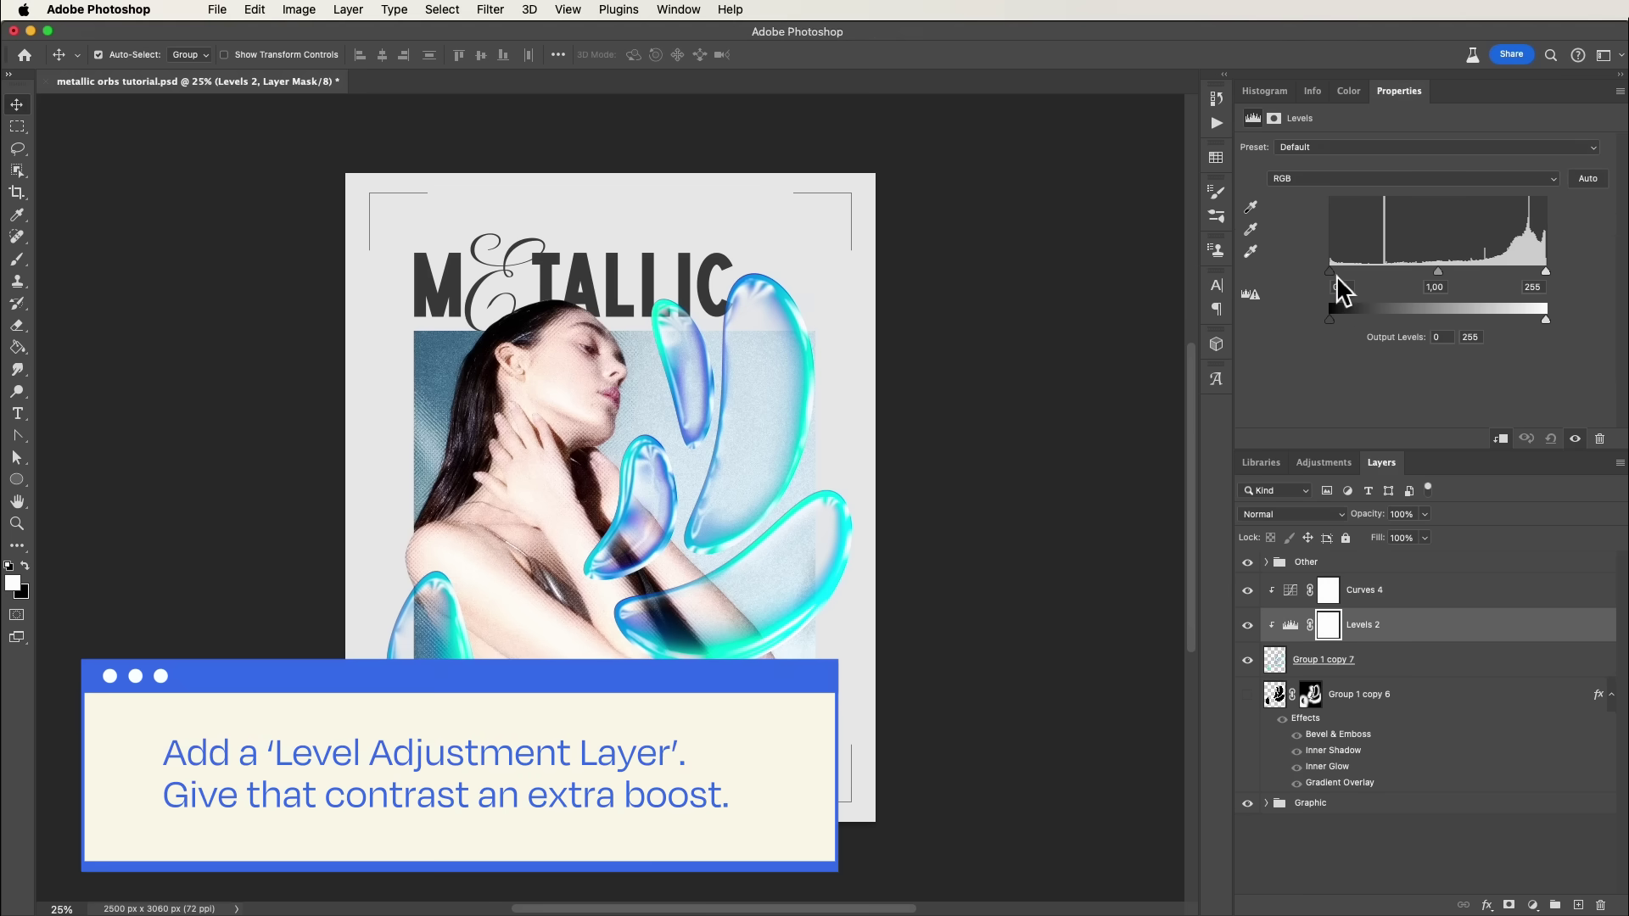
pyautogui.moveTo(1349, 278); pyautogui.dragTo(1329, 276)
pyautogui.moveTo(1439, 273)
pyautogui.mouseDown()
pyautogui.moveTo(1543, 271)
pyautogui.moveTo(1454, 273)
pyautogui.mouseUp()
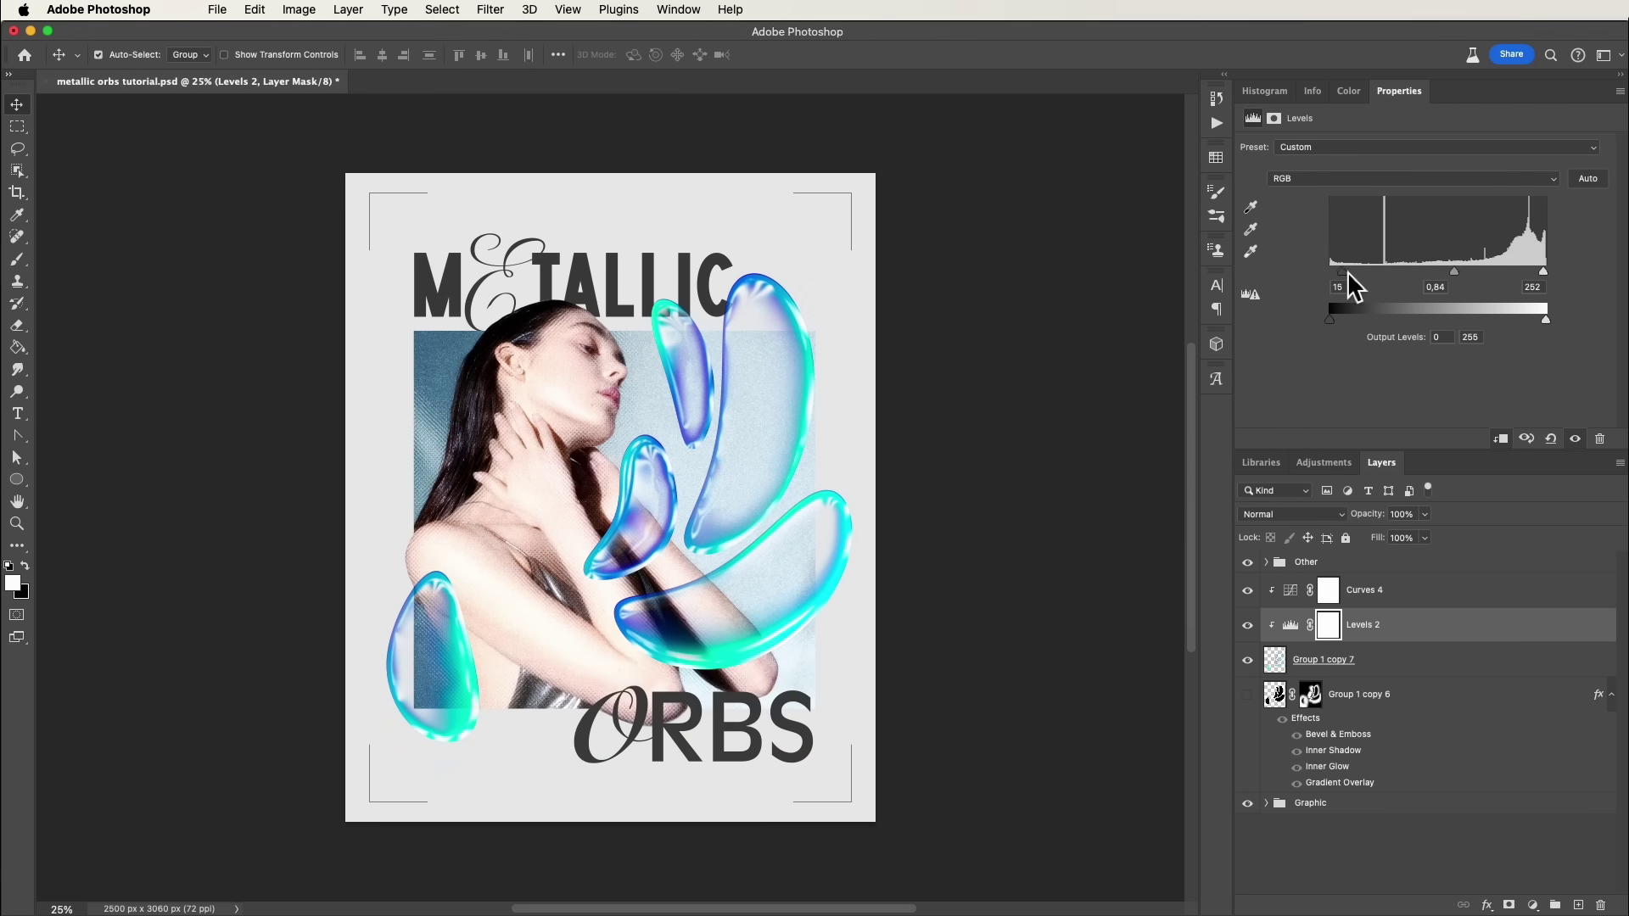